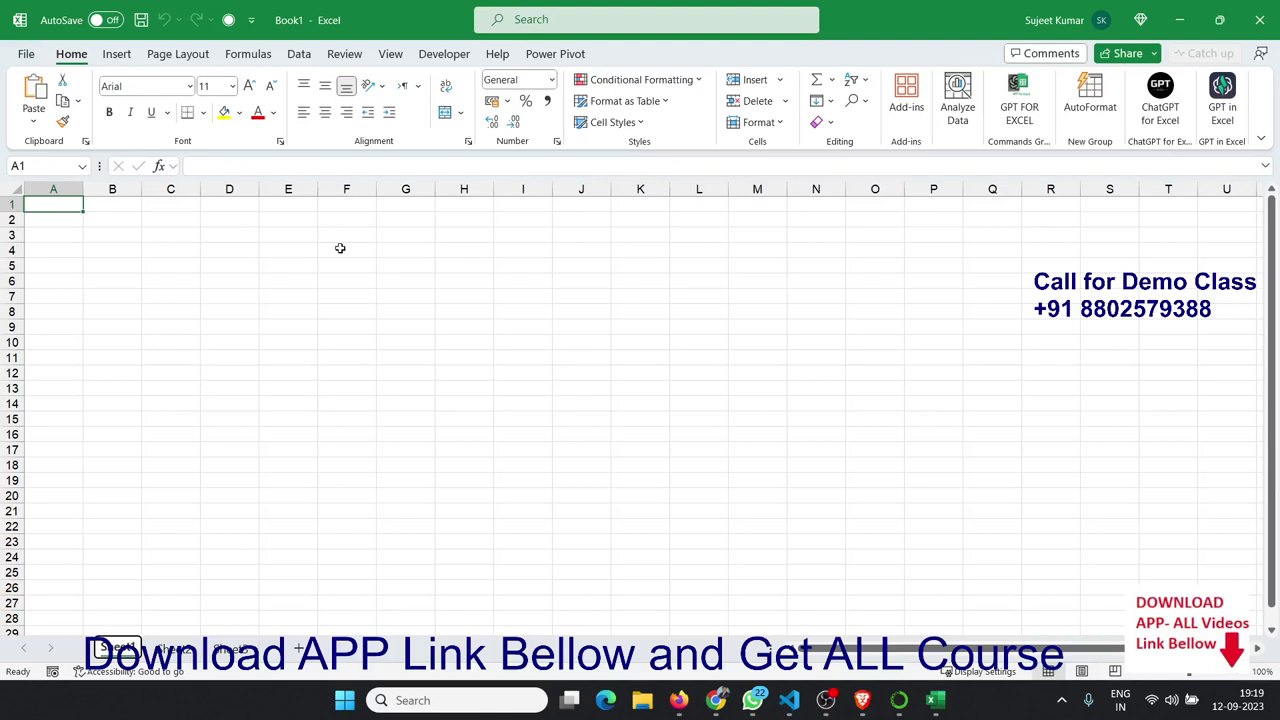
Step: Open the DS10AM workbook from recent files and go to its Data sheet
click(25, 52)
click(229, 420)
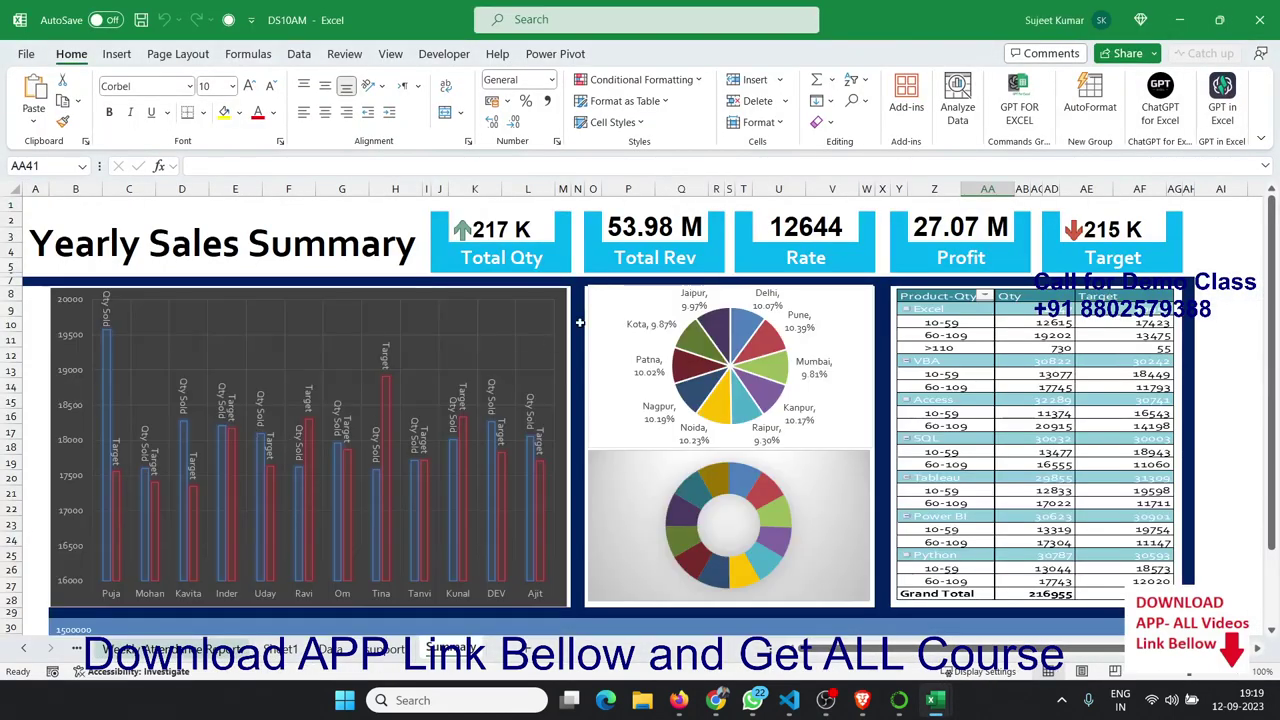
scroll(579, 322, down, 9)
scroll(579, 322, up, 7)
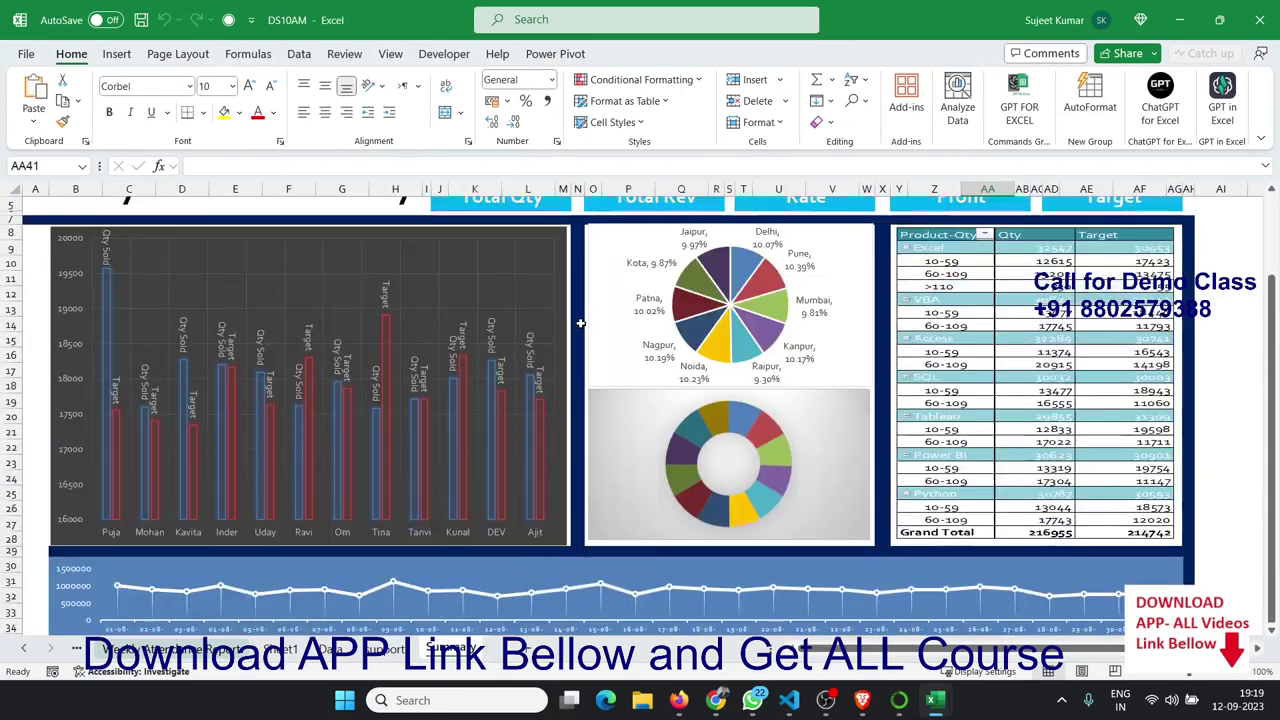
scroll(580, 323, up, 2)
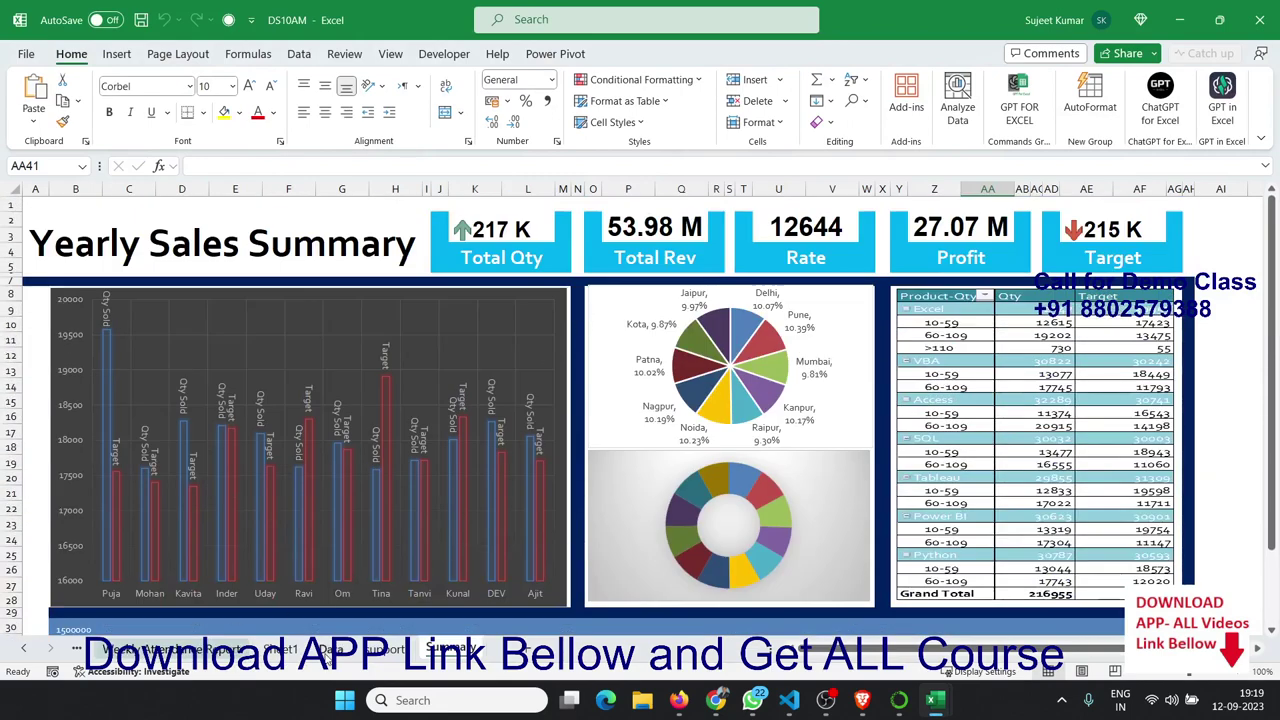
click(330, 649)
Step: Inspect the SO value in C11 and the Amt value in F11 on the Data sheet
click(172, 359)
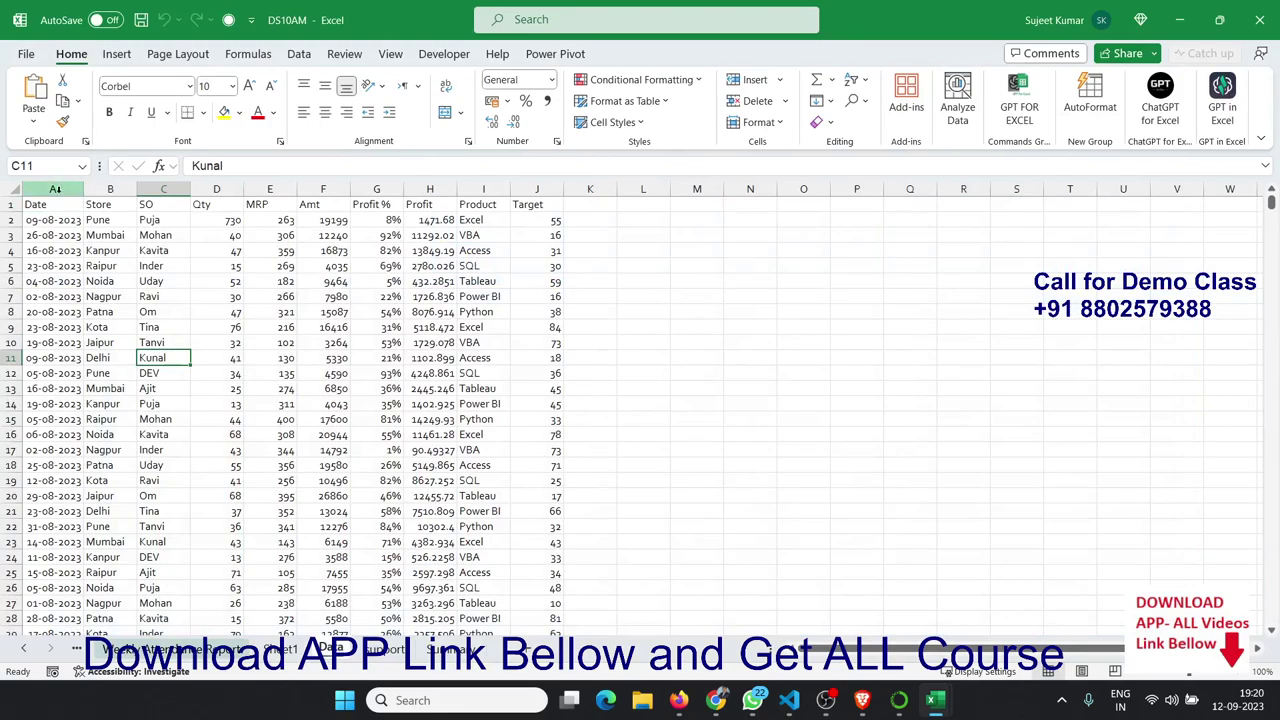
click(335, 359)
scroll(335, 359, down, 4)
scroll(340, 350, down, 4)
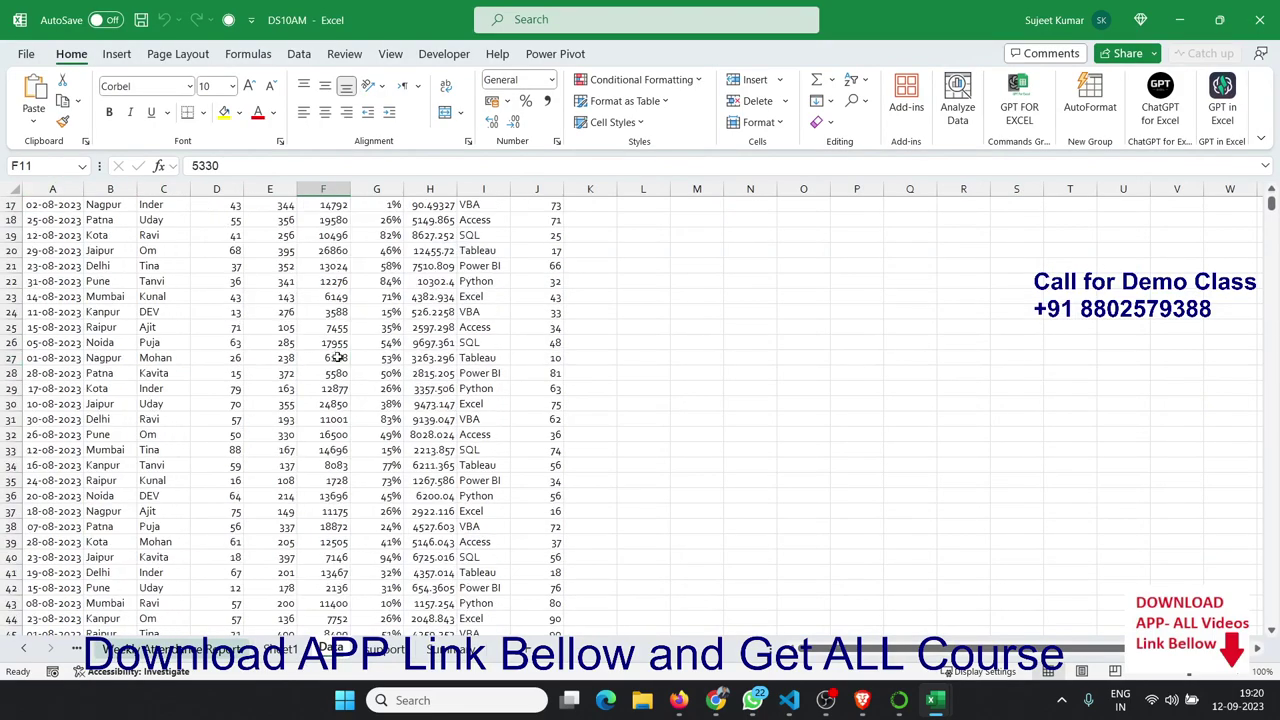
scroll(344, 340, down, 4)
scroll(348, 332, down, 5)
scroll(348, 332, up, 17)
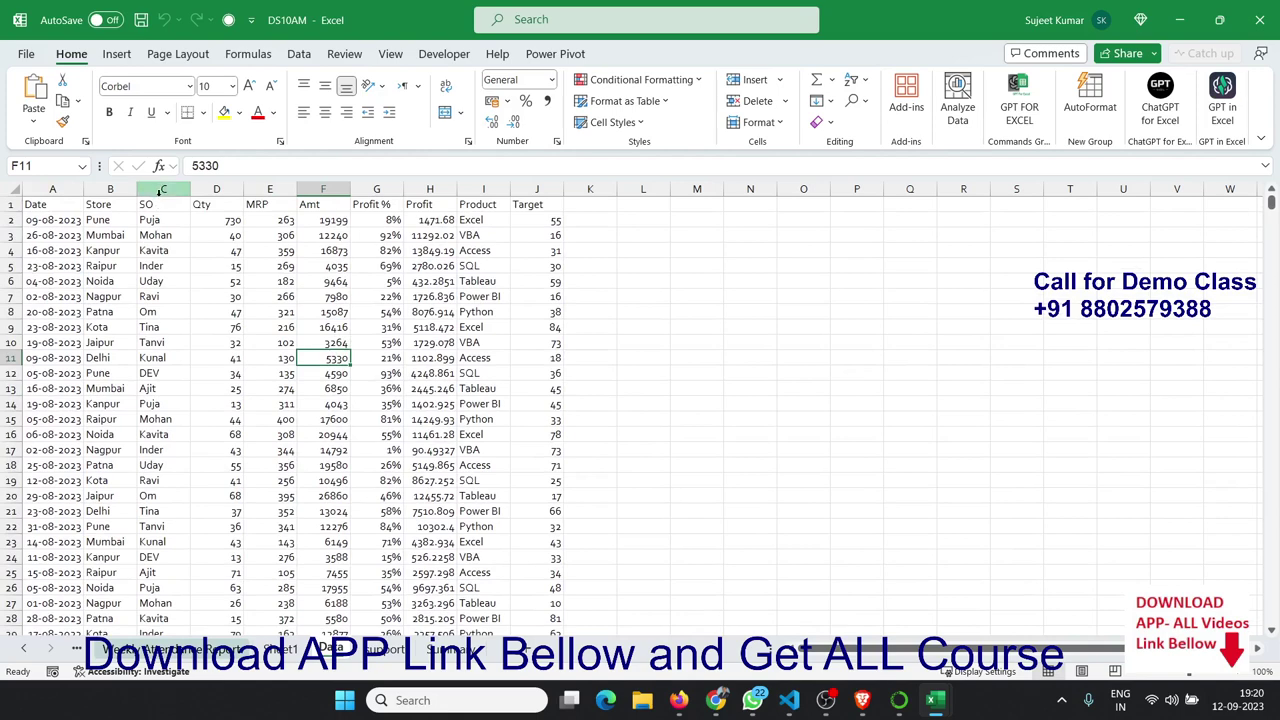
Step: Review the SO names in column C, such as Mohan, Om and Puja, and a Qty value
click(165, 251)
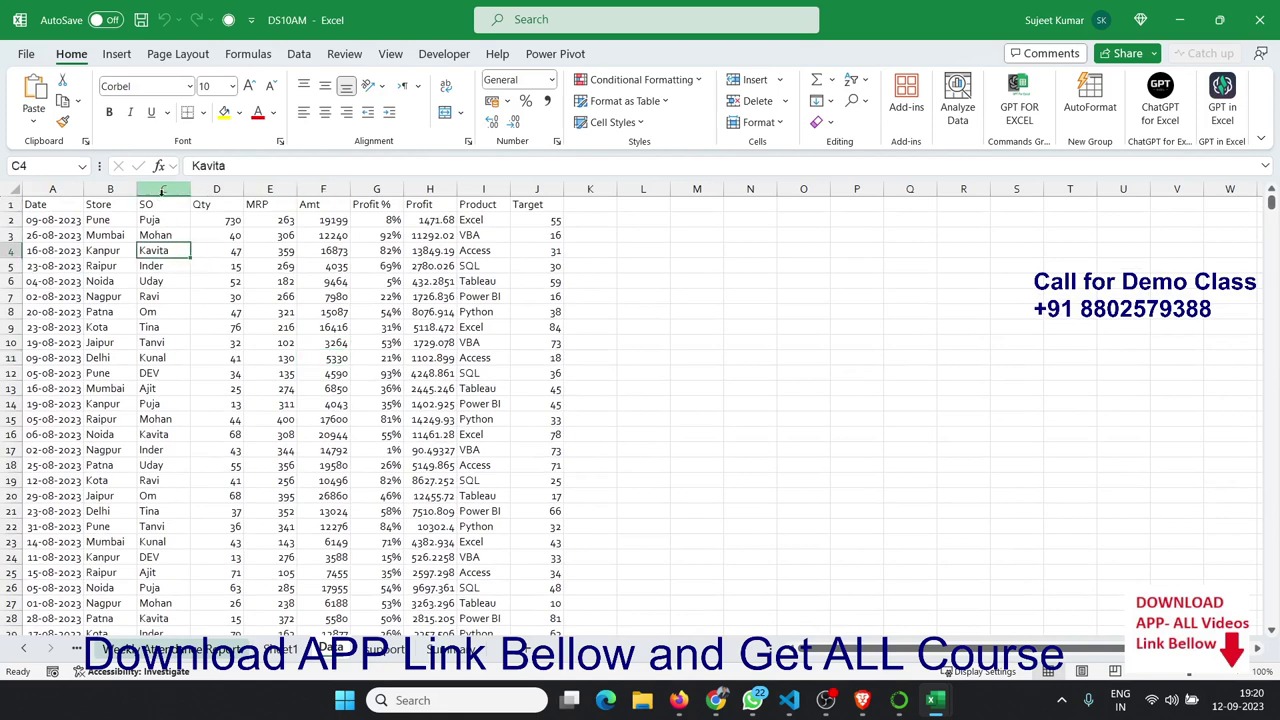
click(158, 190)
click(161, 234)
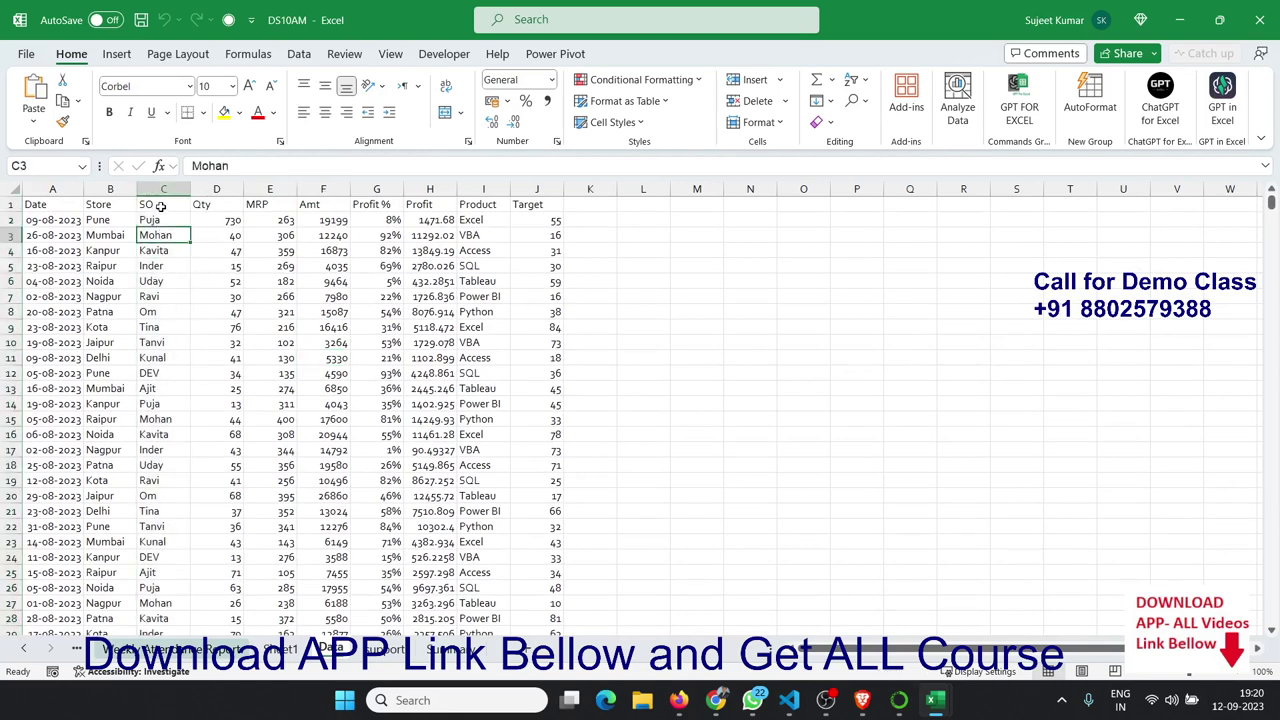
click(161, 196)
click(163, 250)
click(163, 312)
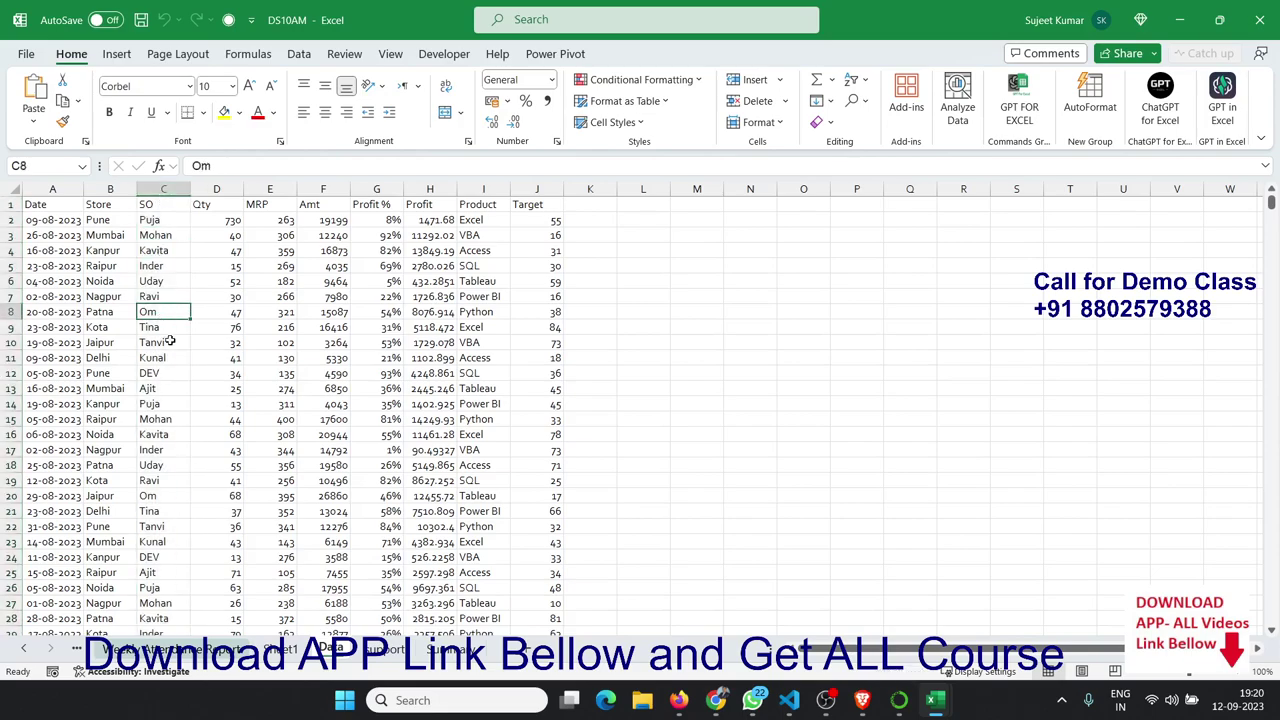
scroll(170, 341, down, 7)
scroll(170, 341, down, 10)
scroll(170, 338, up, 7)
scroll(170, 335, up, 7)
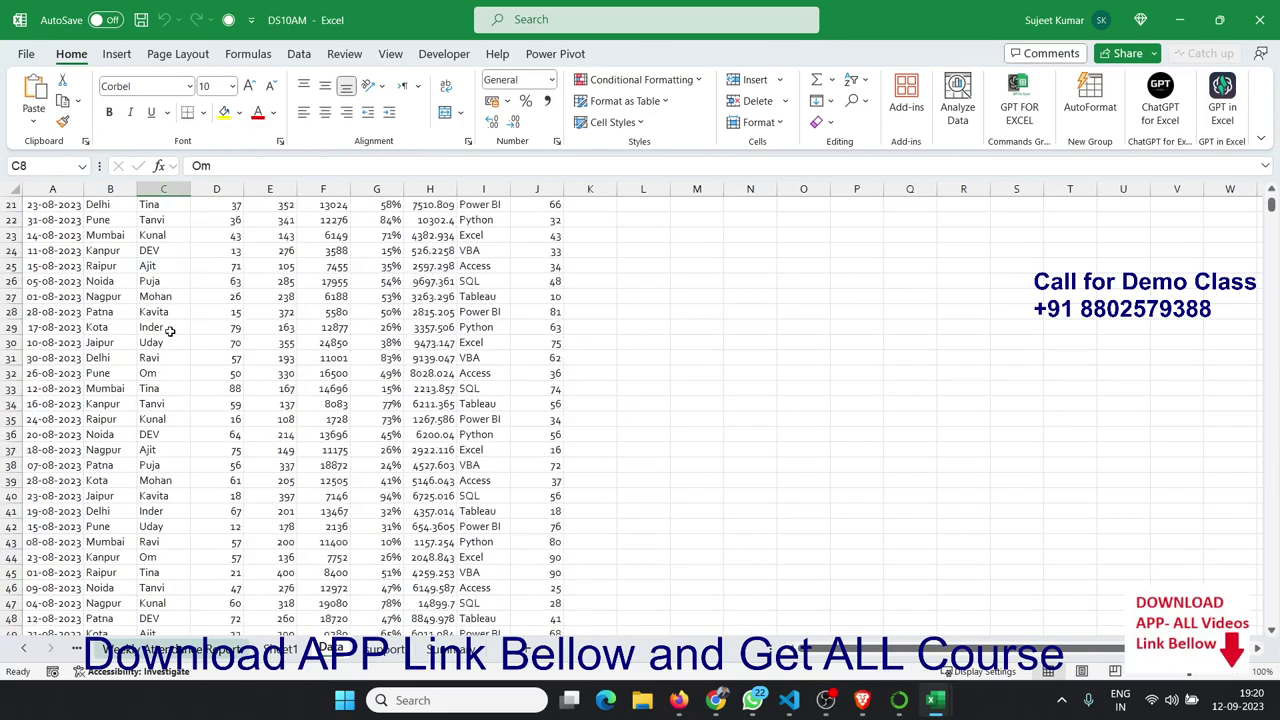
scroll(170, 331, up, 7)
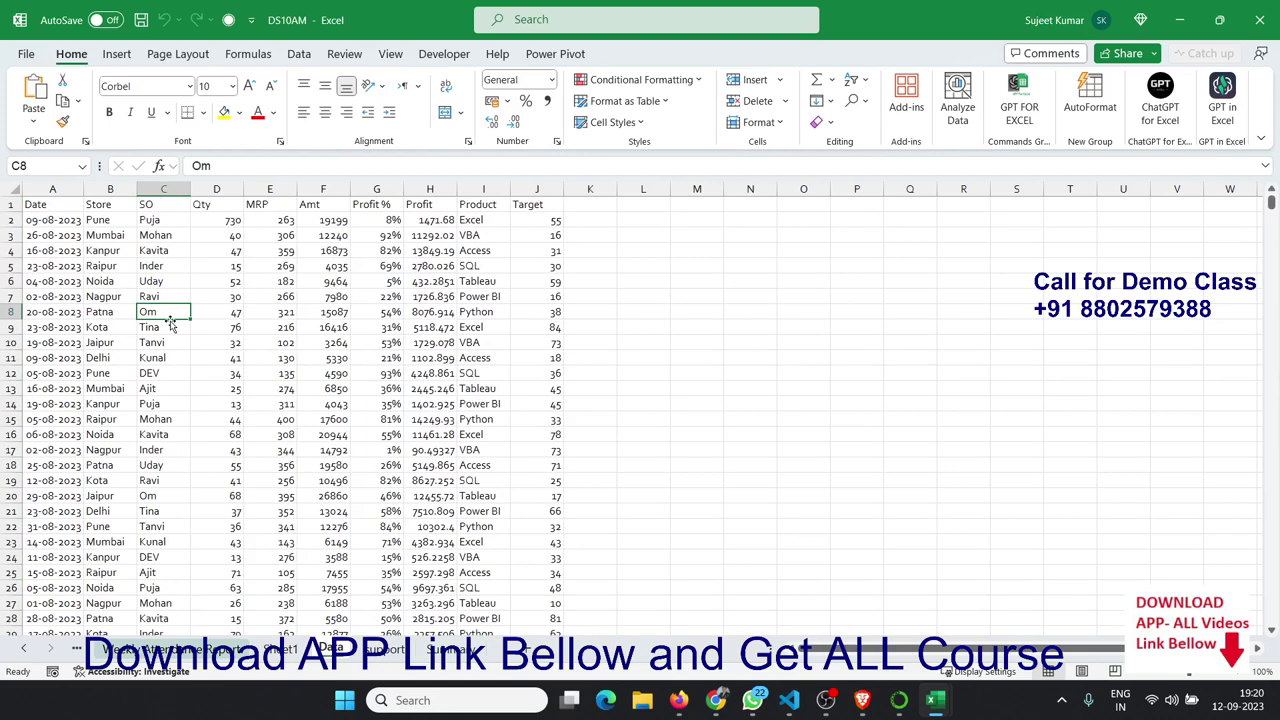
click(152, 222)
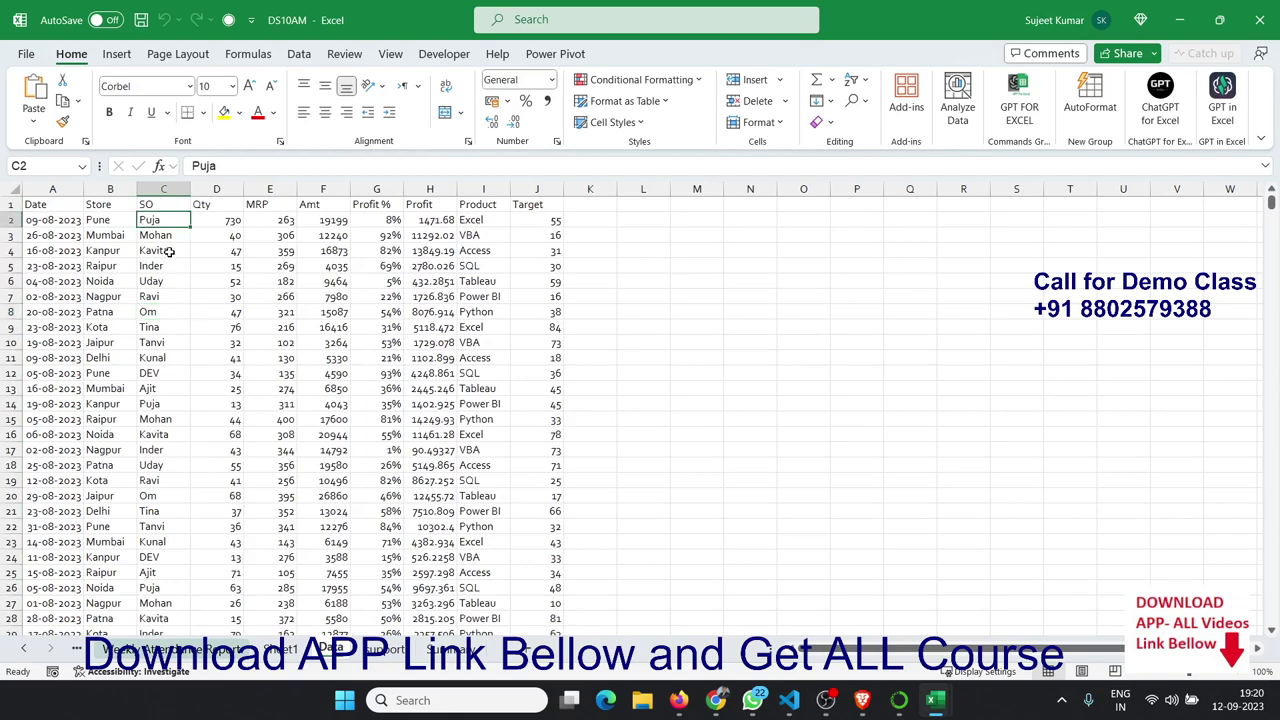
click(177, 189)
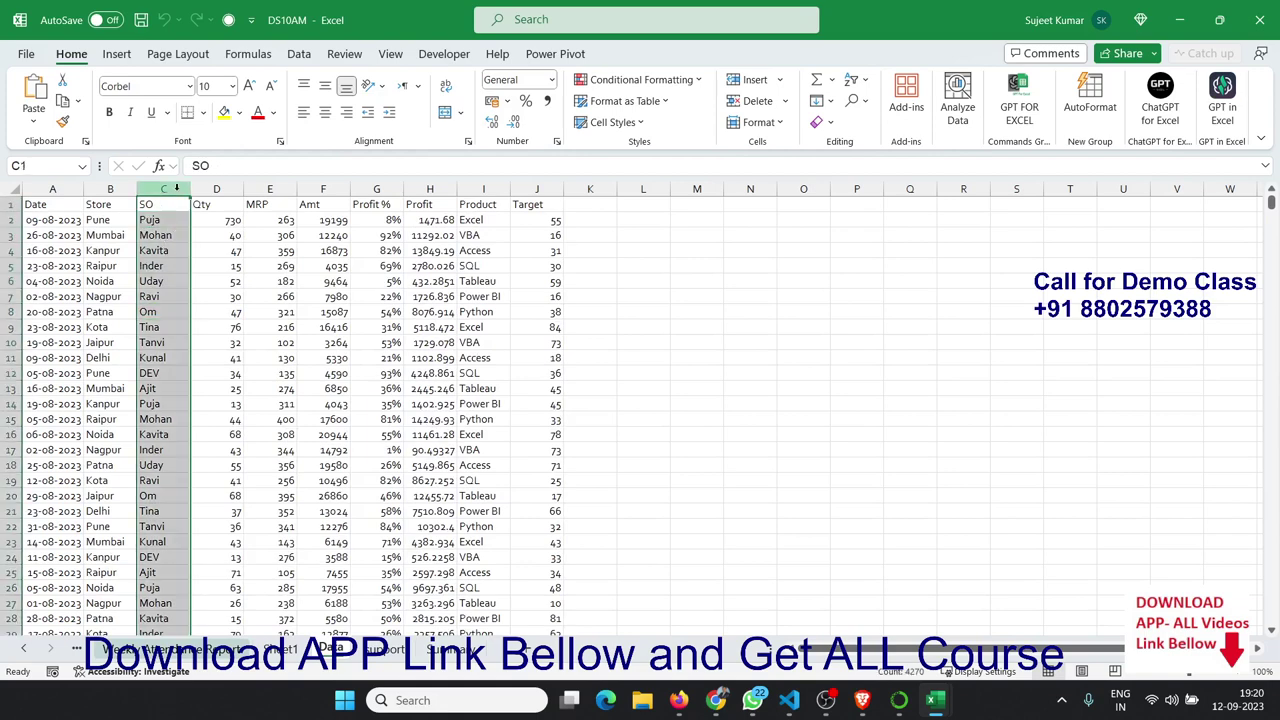
click(227, 294)
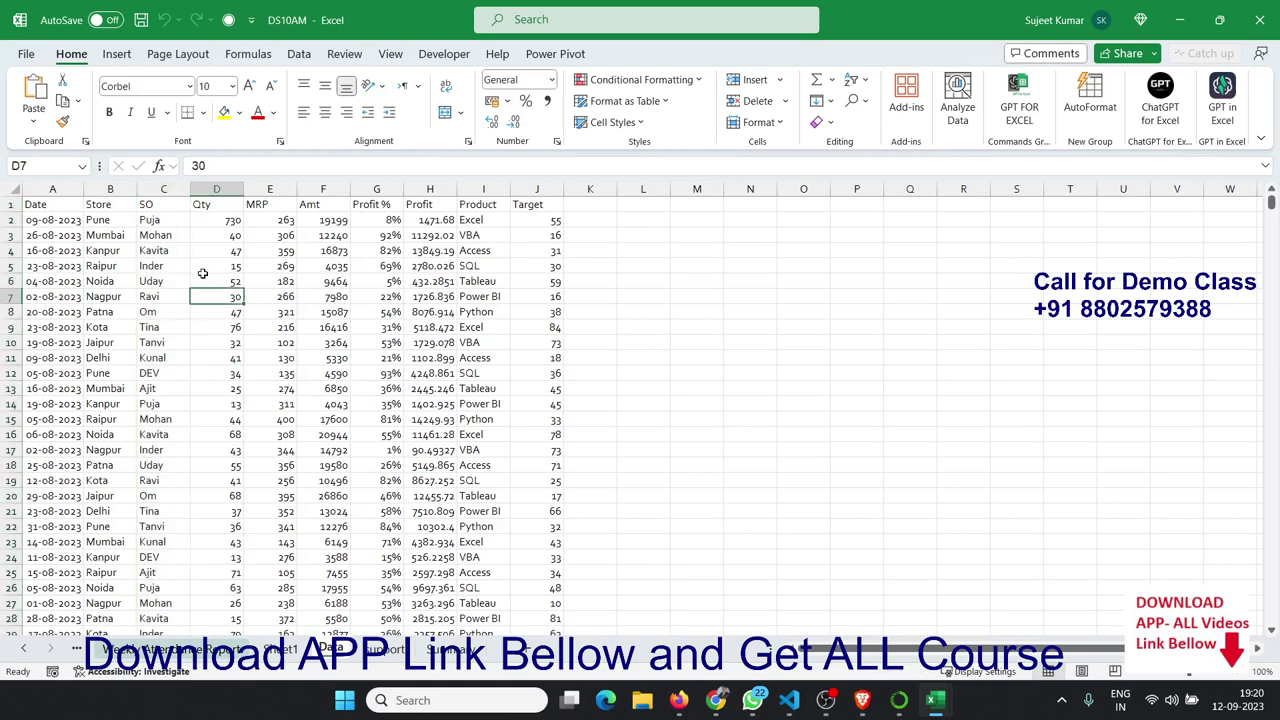
Step: Back in the blank Book1, choose Get Data > From File > From Excel Workbook
key(ctrl+n)
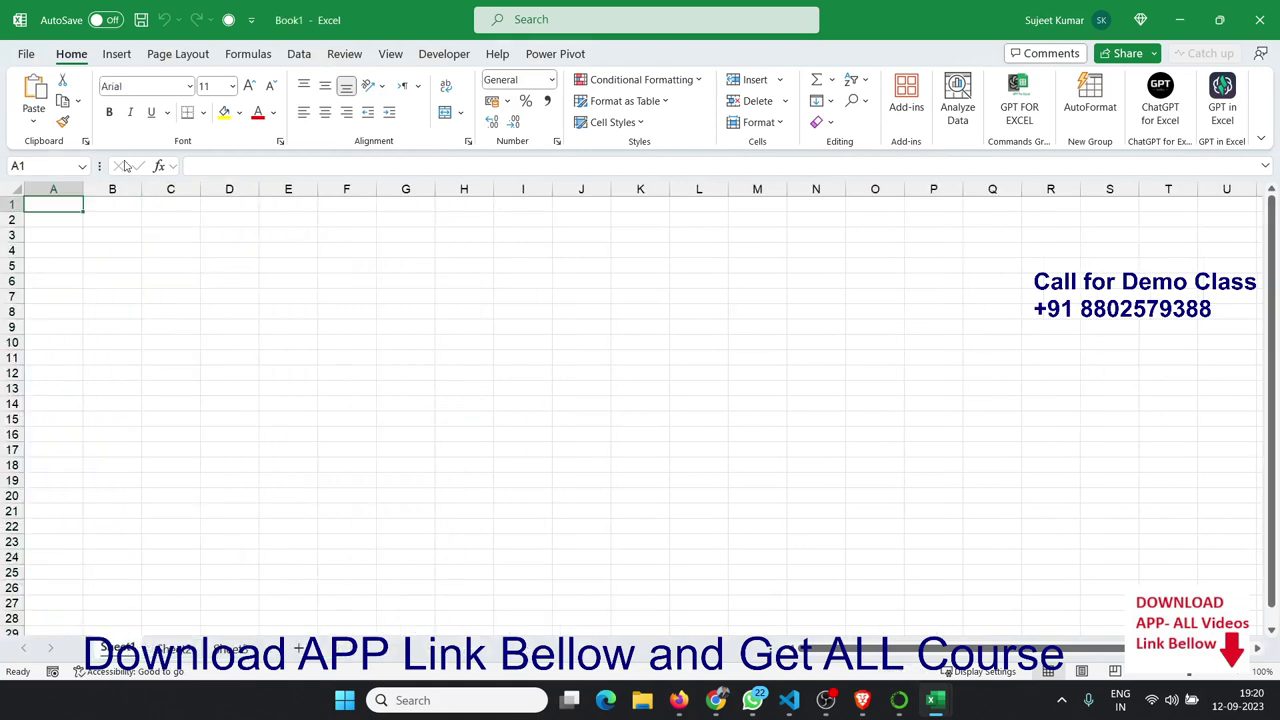
click(299, 53)
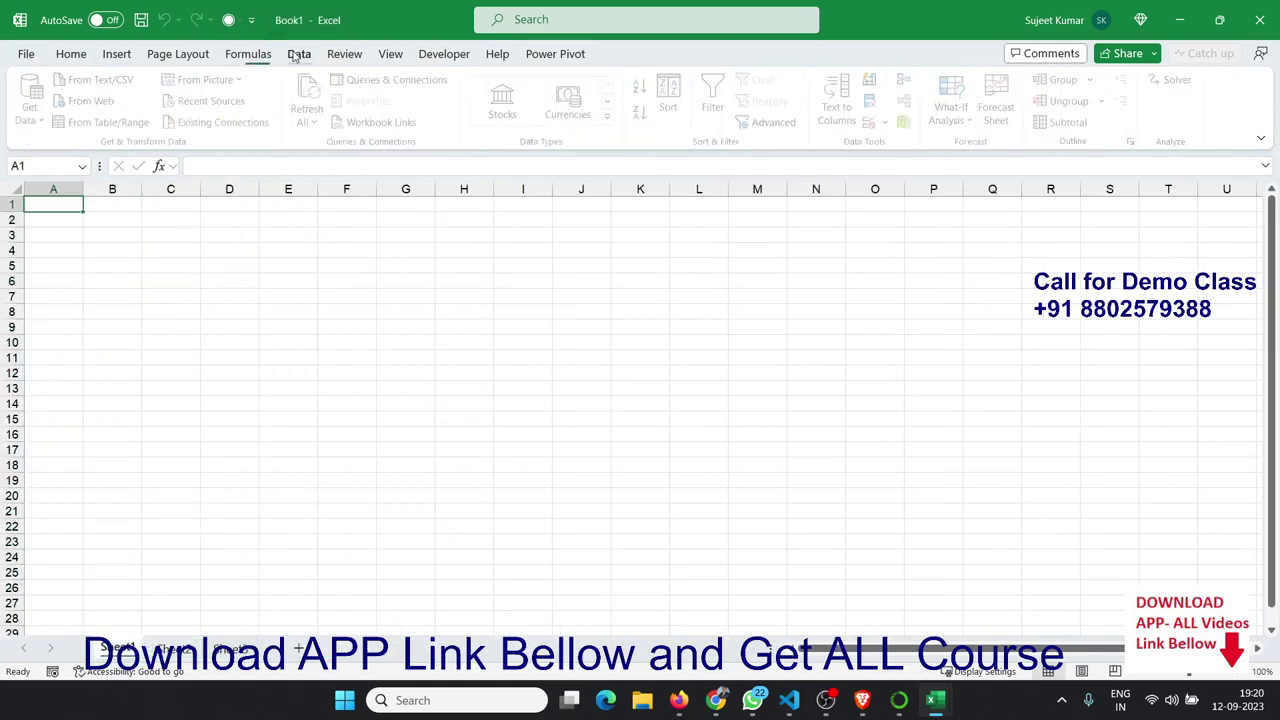
click(35, 127)
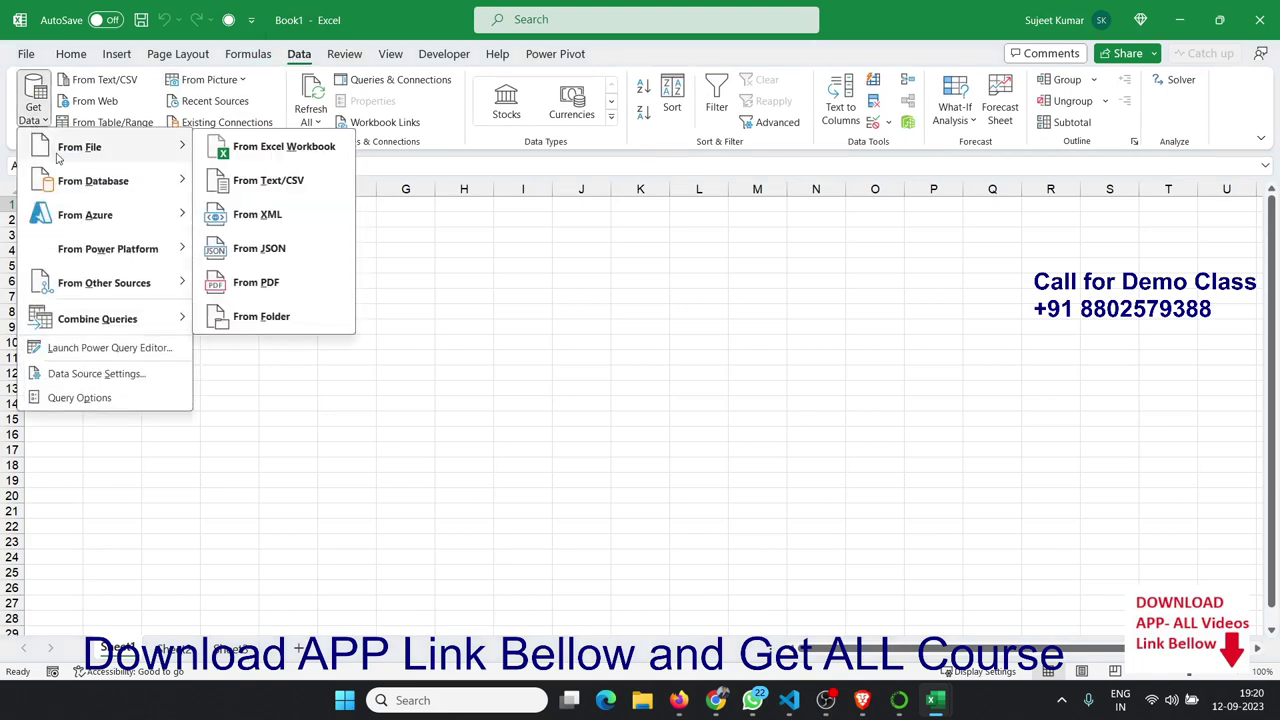
click(239, 143)
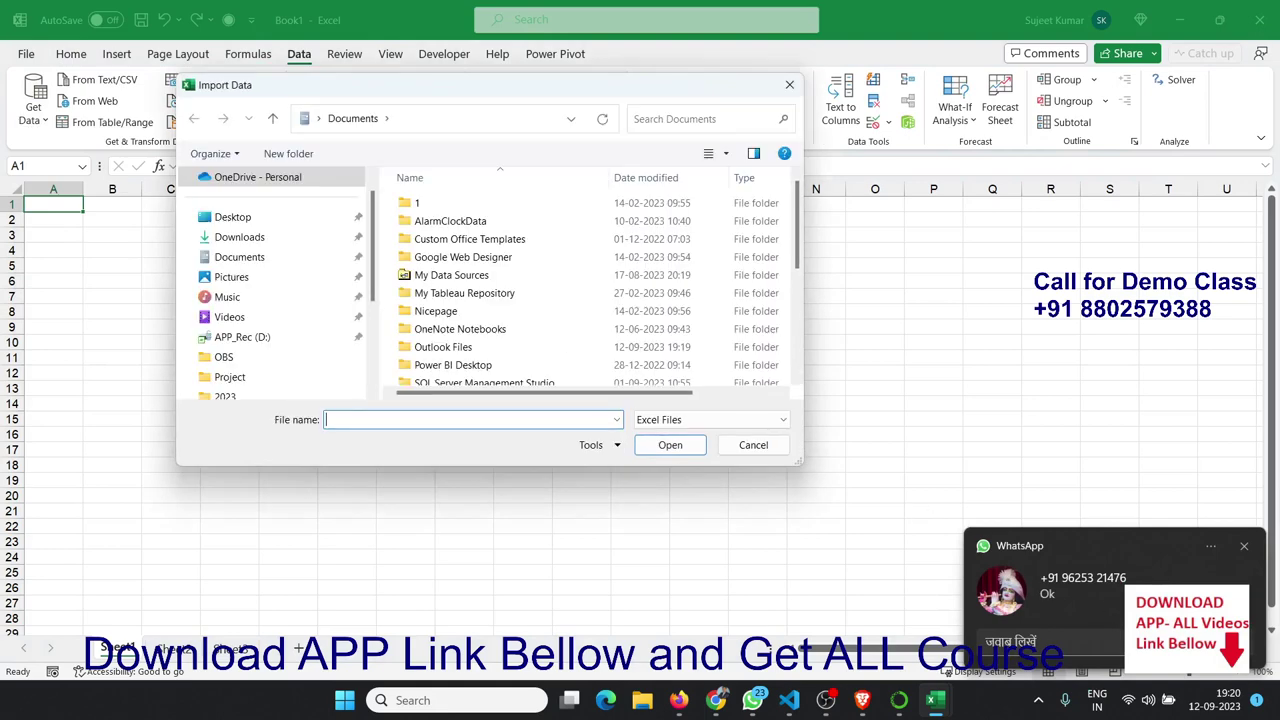
click(1242, 548)
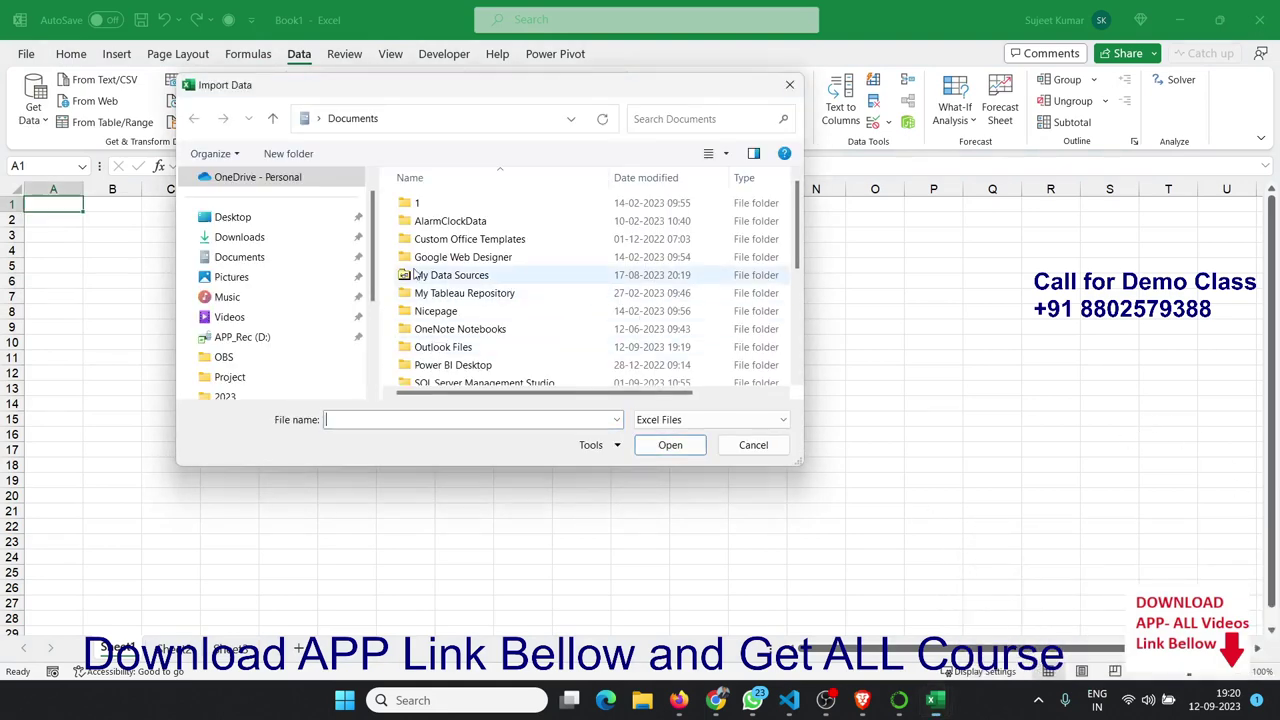
Step: Select DS10AM on the APP_Rec (D:) drive and import it
click(240, 338)
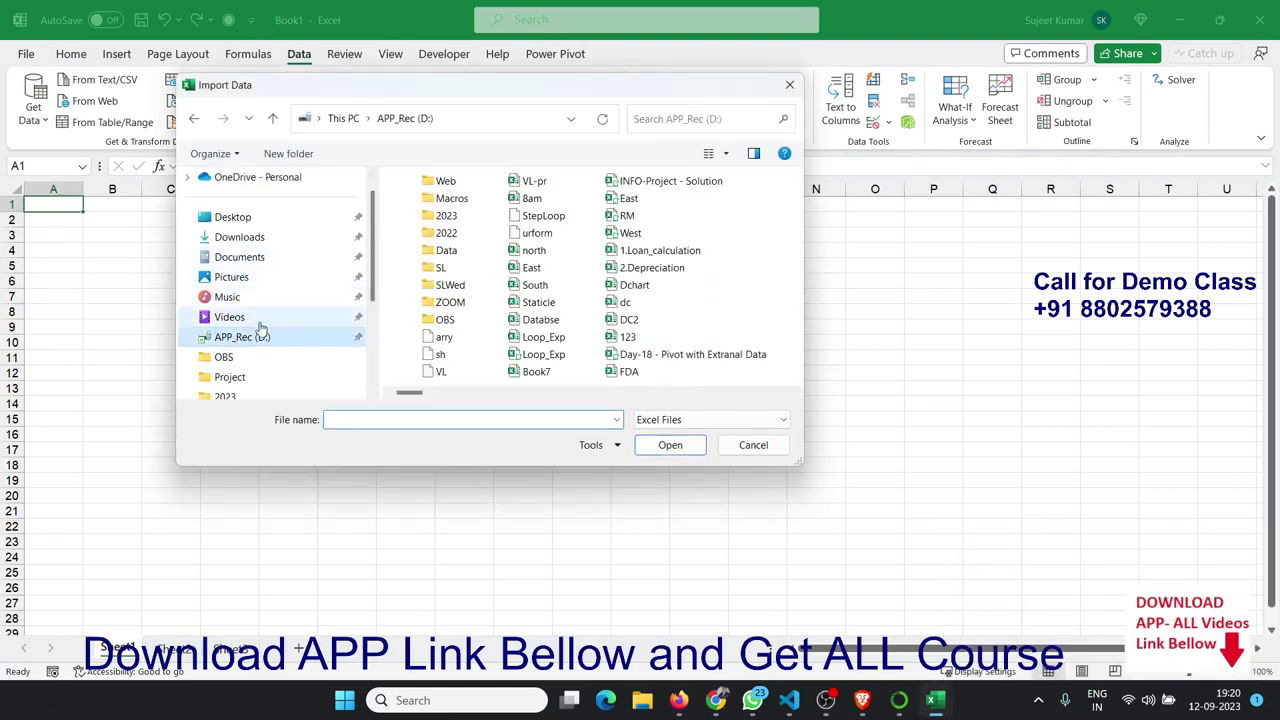
drag(405, 393, 812, 400)
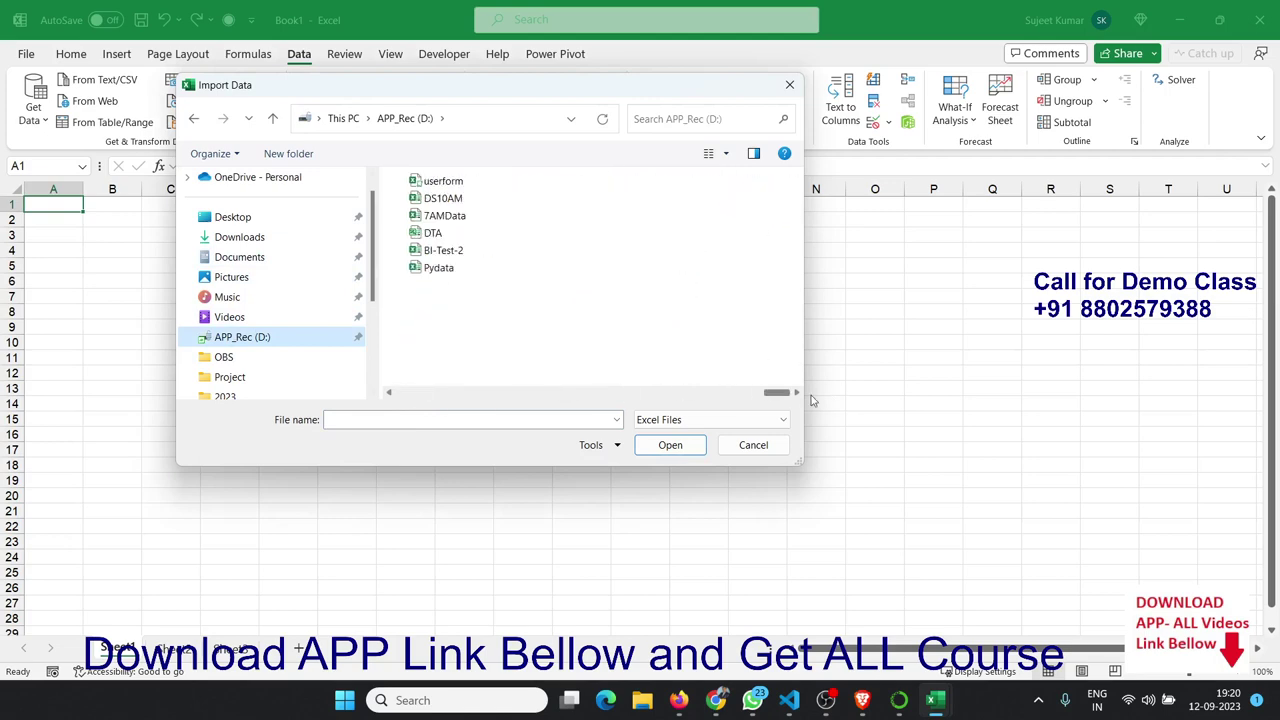
click(444, 215)
click(442, 198)
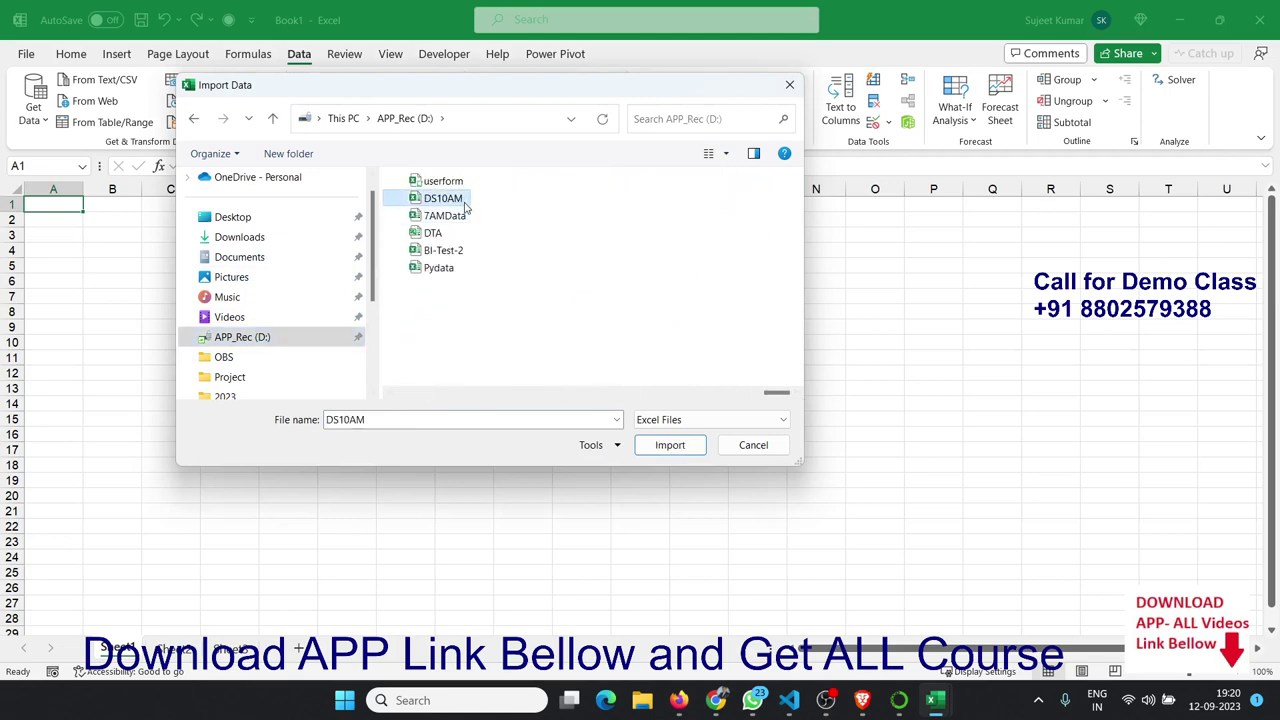
click(667, 445)
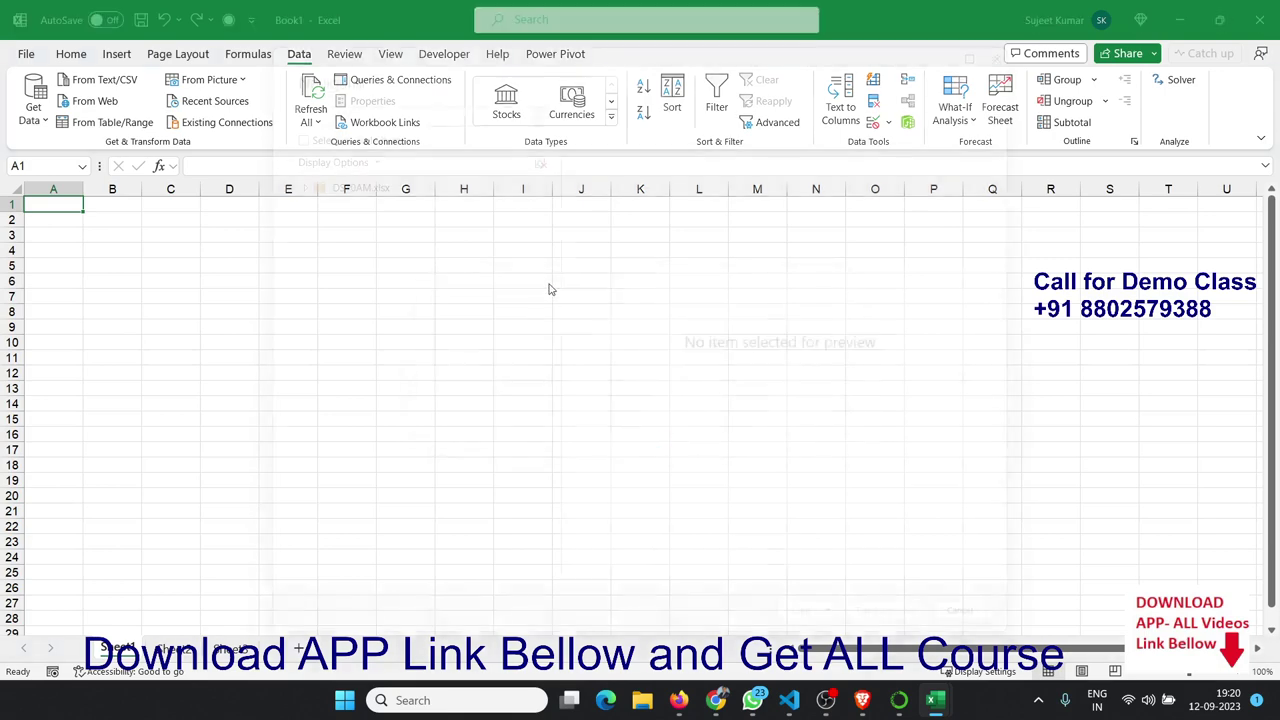
Step: Preview DS10AM's Data sheet in the Navigator and send it to Power Query with Transform Data
click(355, 235)
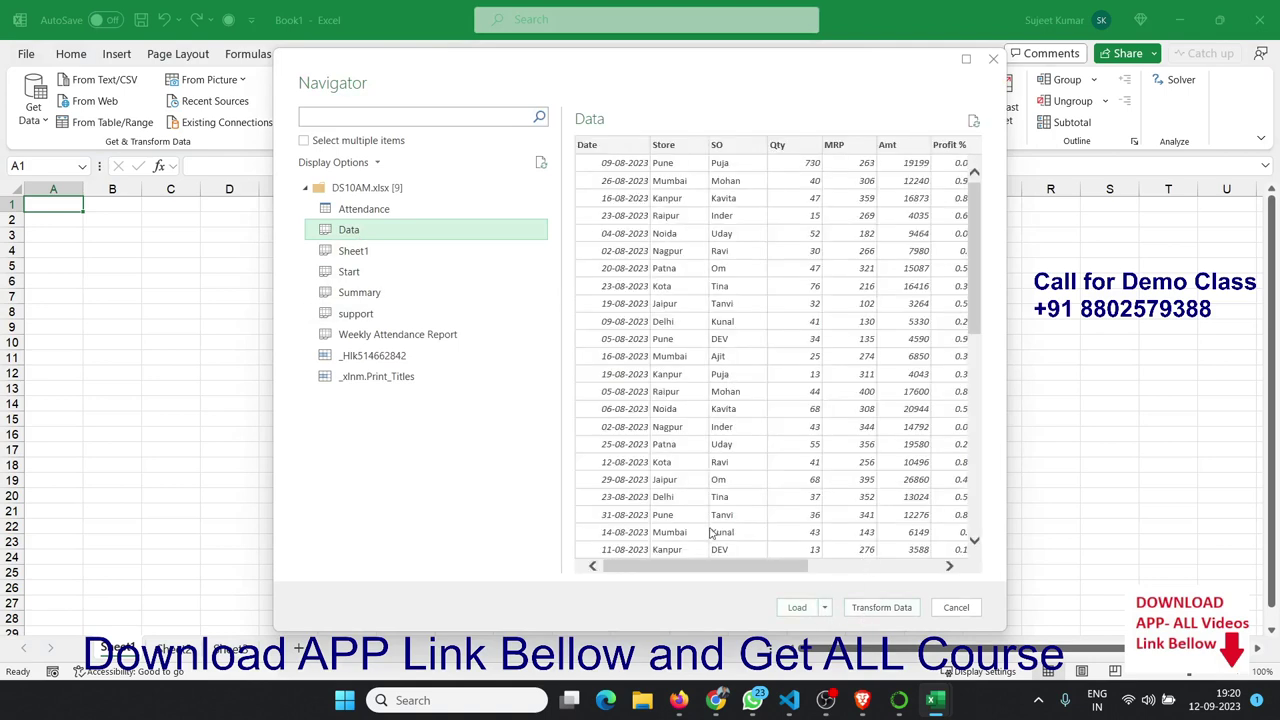
scroll(740, 566, right, 2)
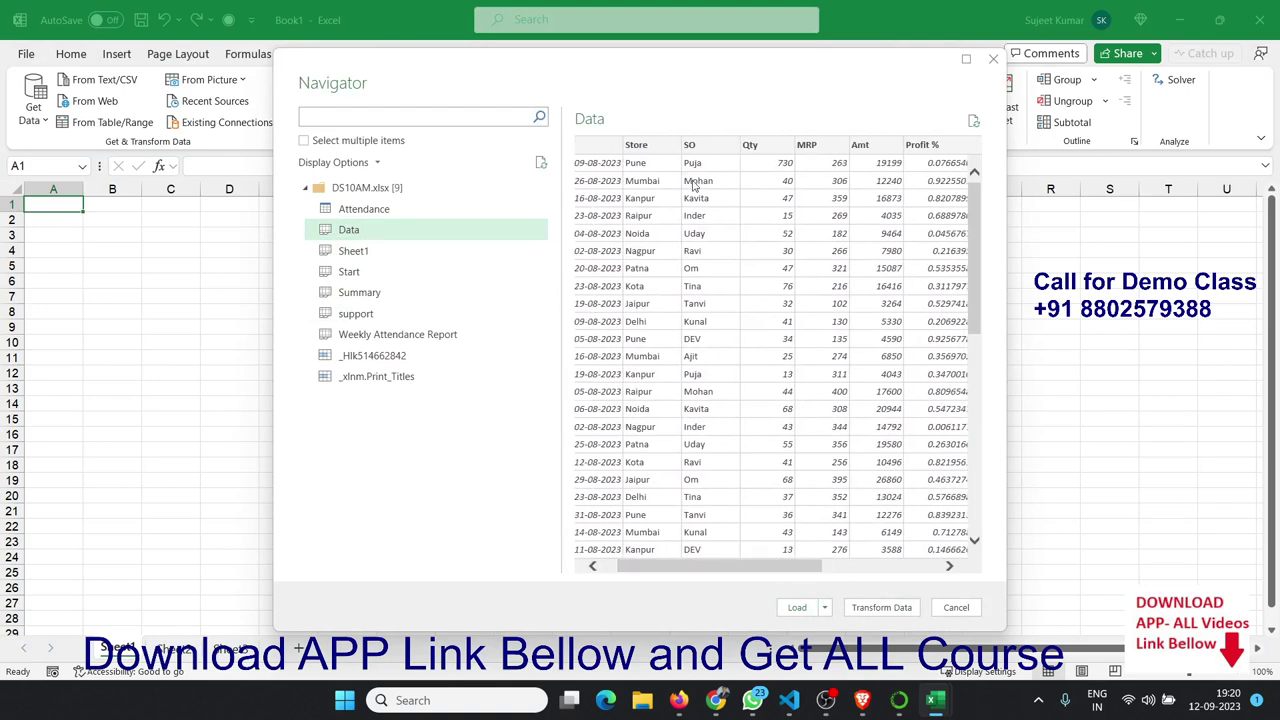
click(856, 609)
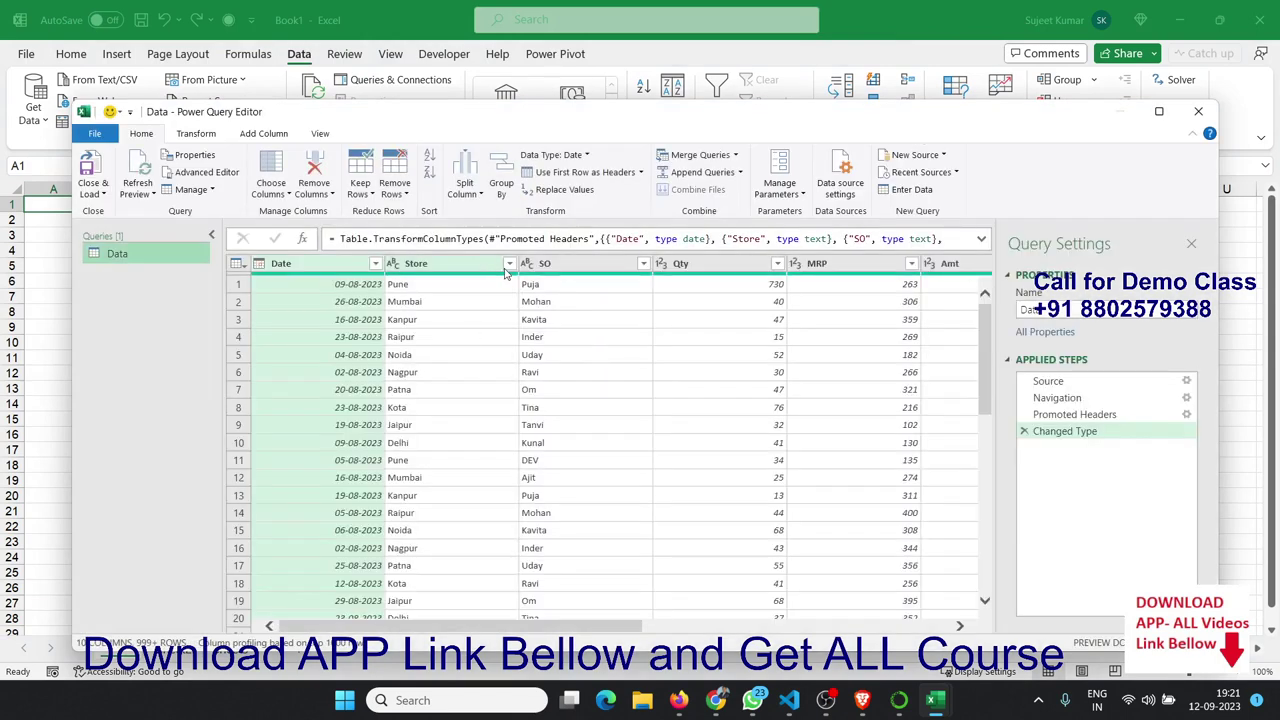
Step: Filter the SO column to keep only Puja
click(644, 263)
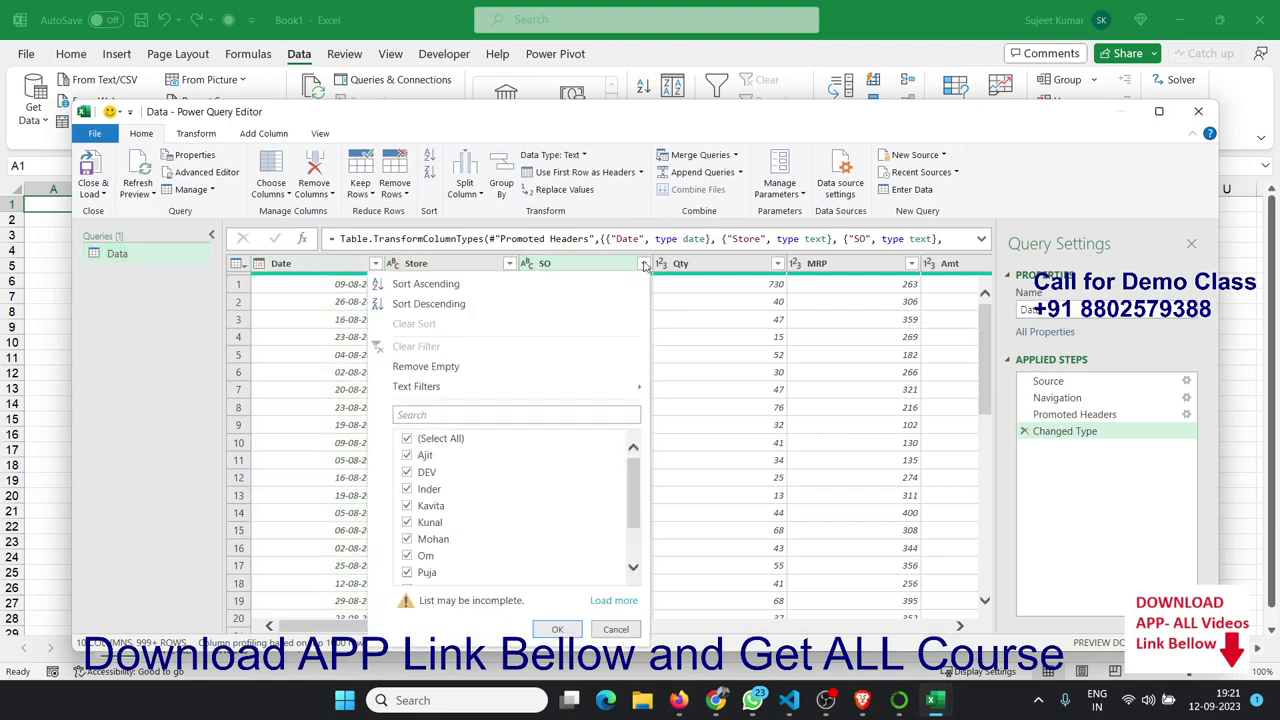
click(409, 575)
click(557, 632)
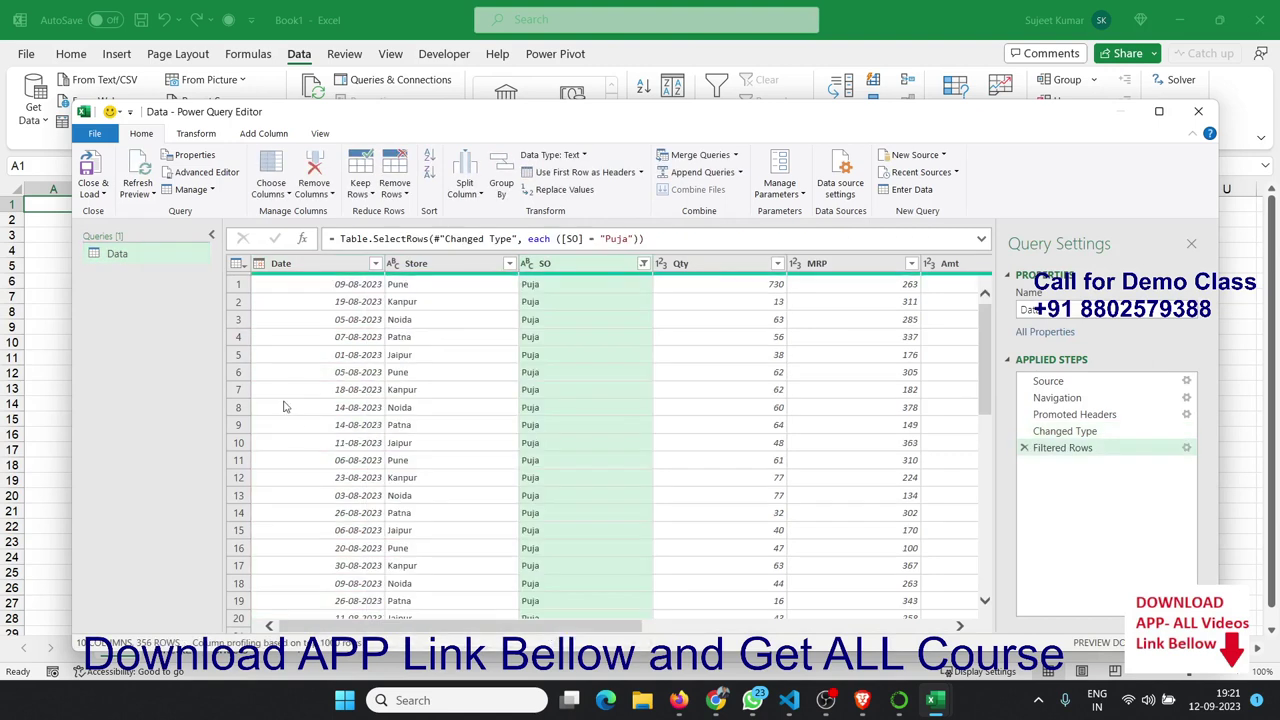
Step: Close & Load the query as a table on the existing worksheet at Sheet1!$A$8
click(104, 195)
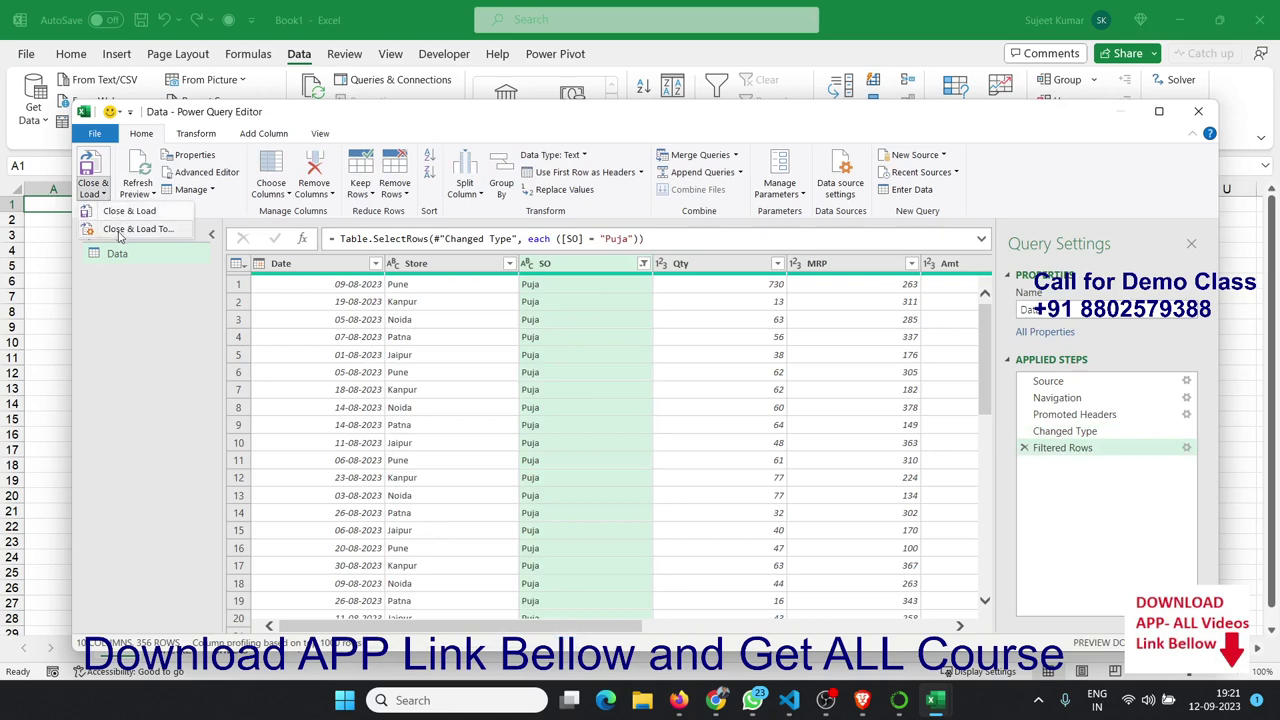
click(124, 229)
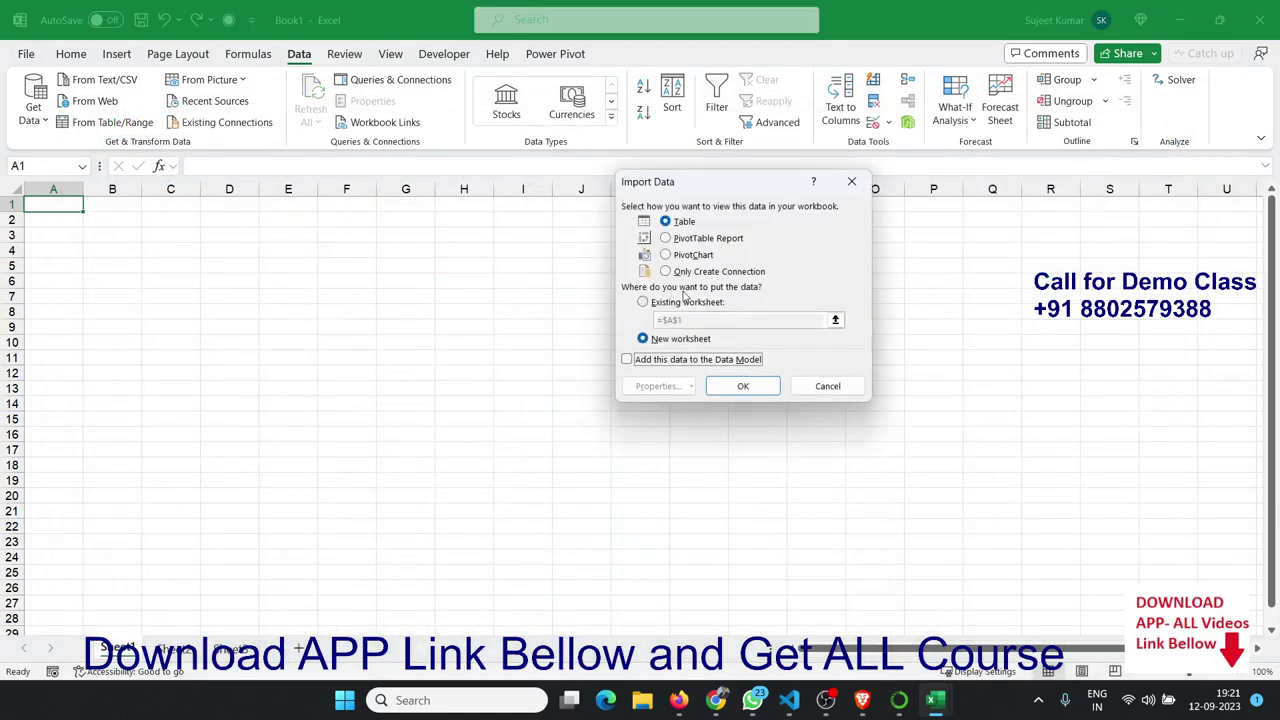
click(672, 304)
click(57, 312)
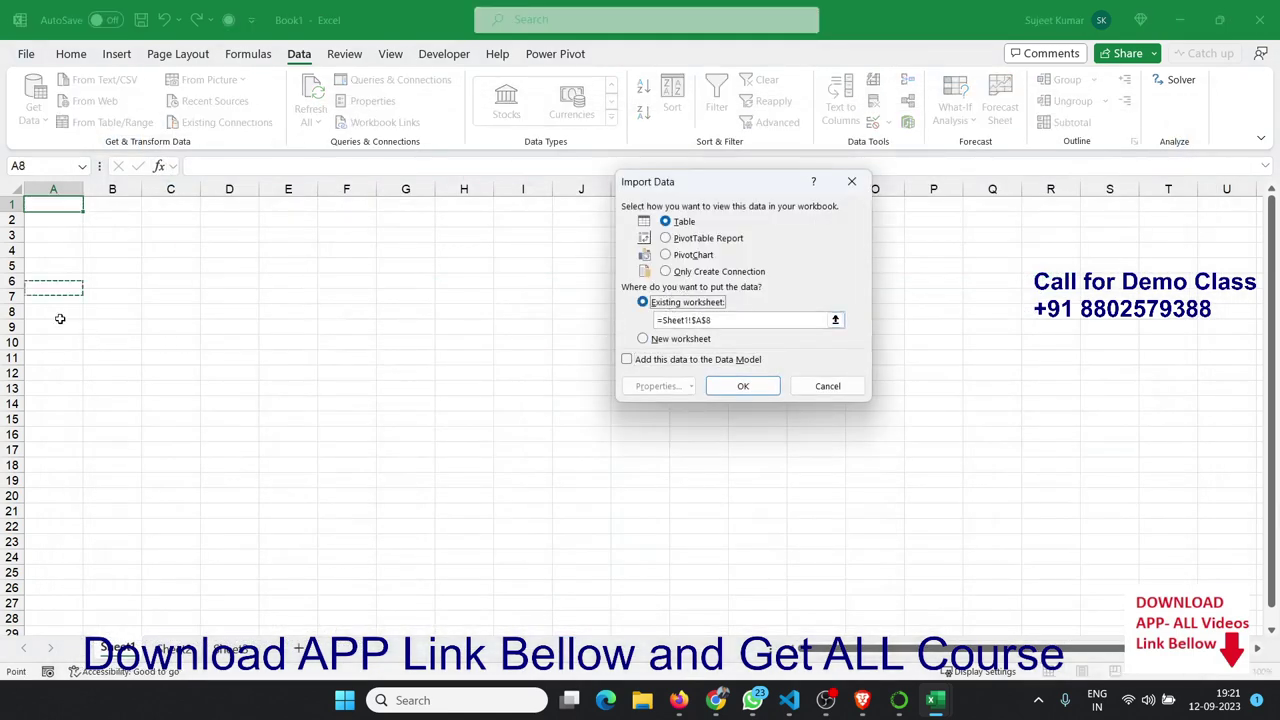
click(730, 385)
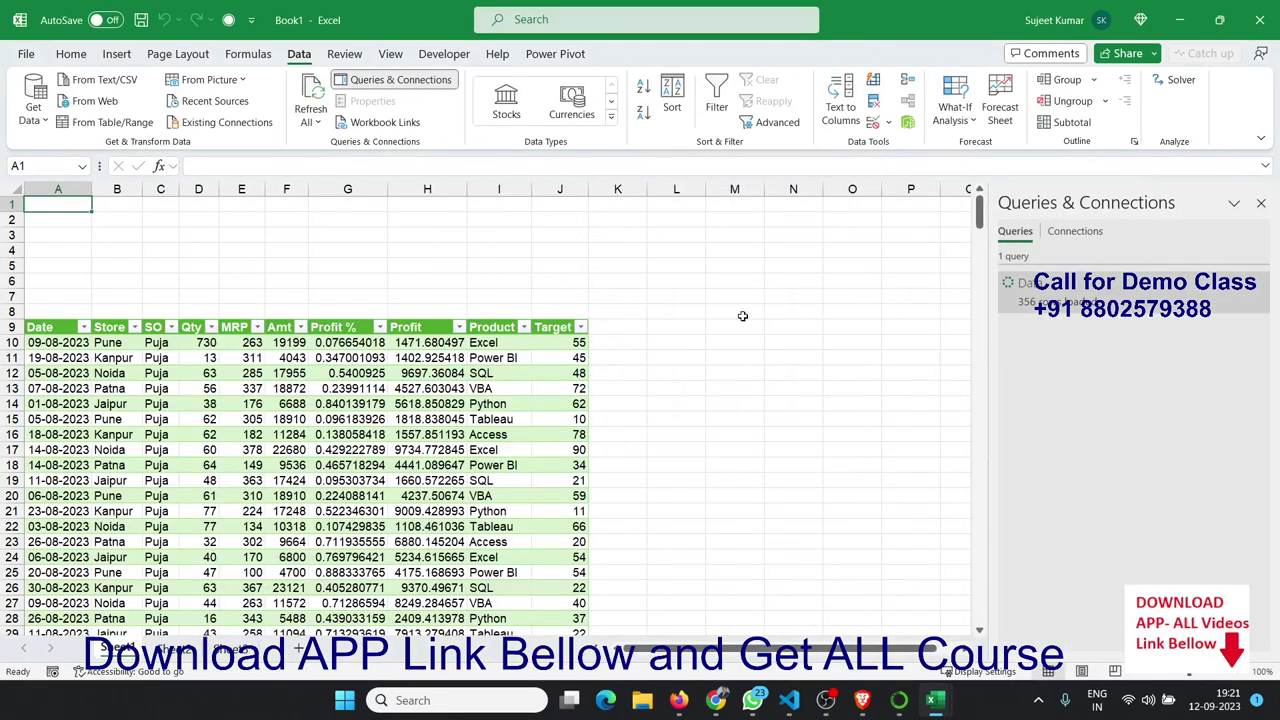
Step: Close the Queries & Connections pane and place an SO label in F2, typed in E2 and moved over
click(1261, 203)
click(232, 214)
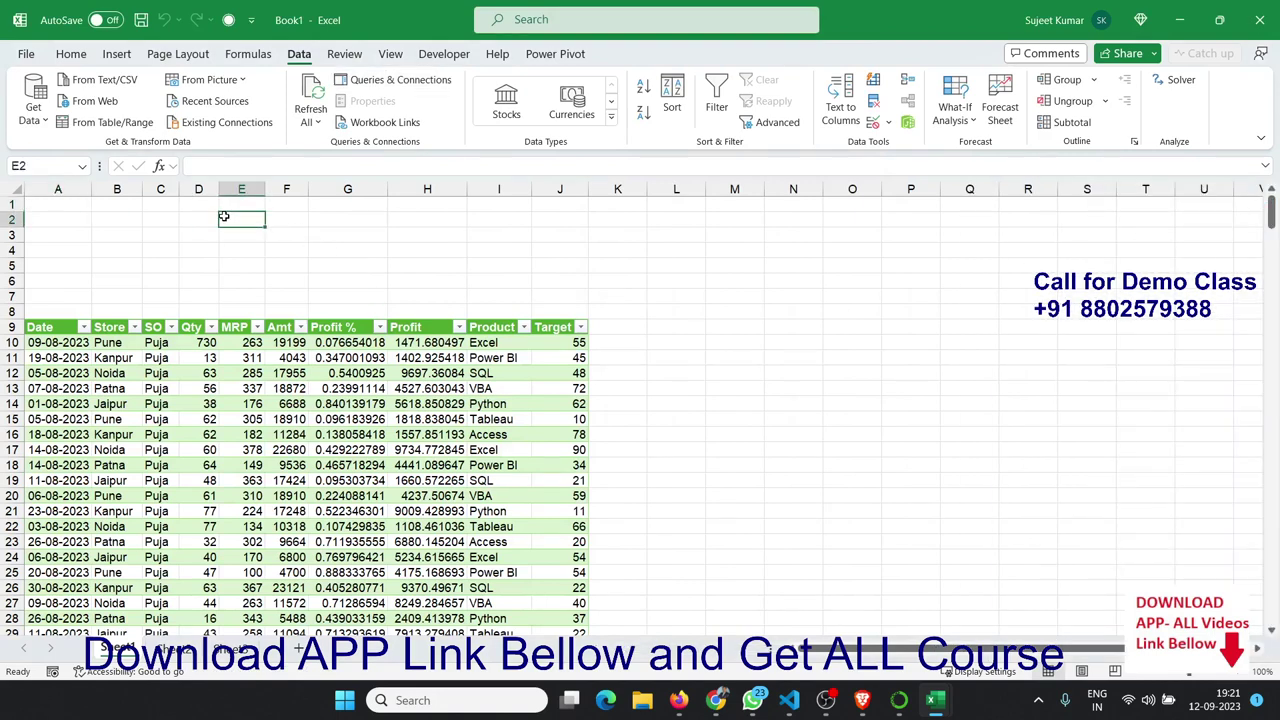
text(SO)
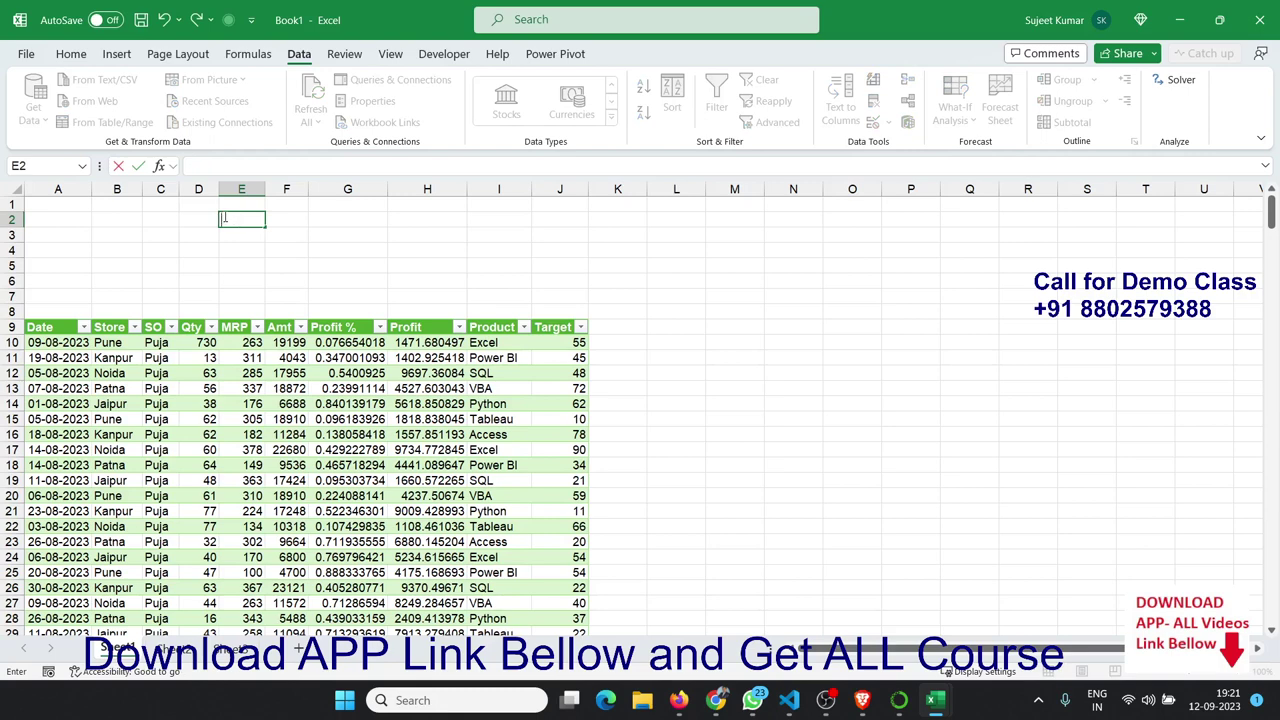
text(SO)
key(Tab)
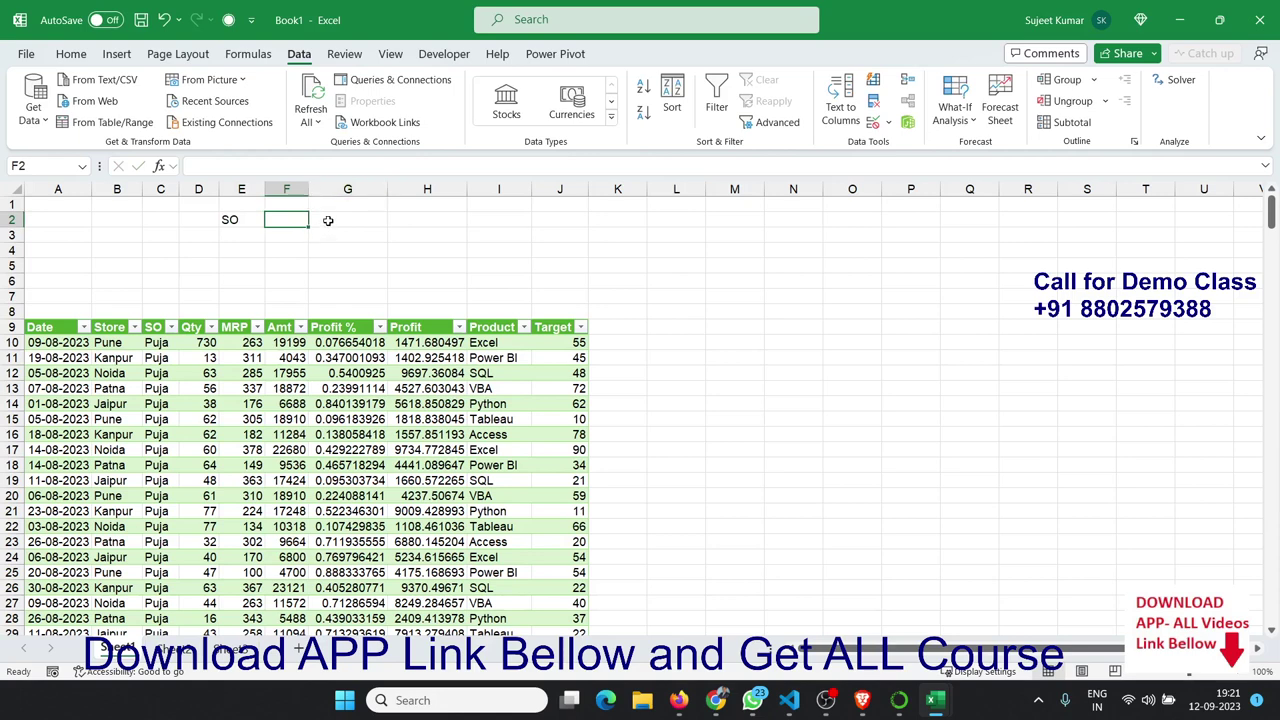
click(243, 221)
mouse_move(221, 224)
mouse_down()
mouse_move(275, 235)
mouse_move(282, 220)
mouse_up()
click(333, 218)
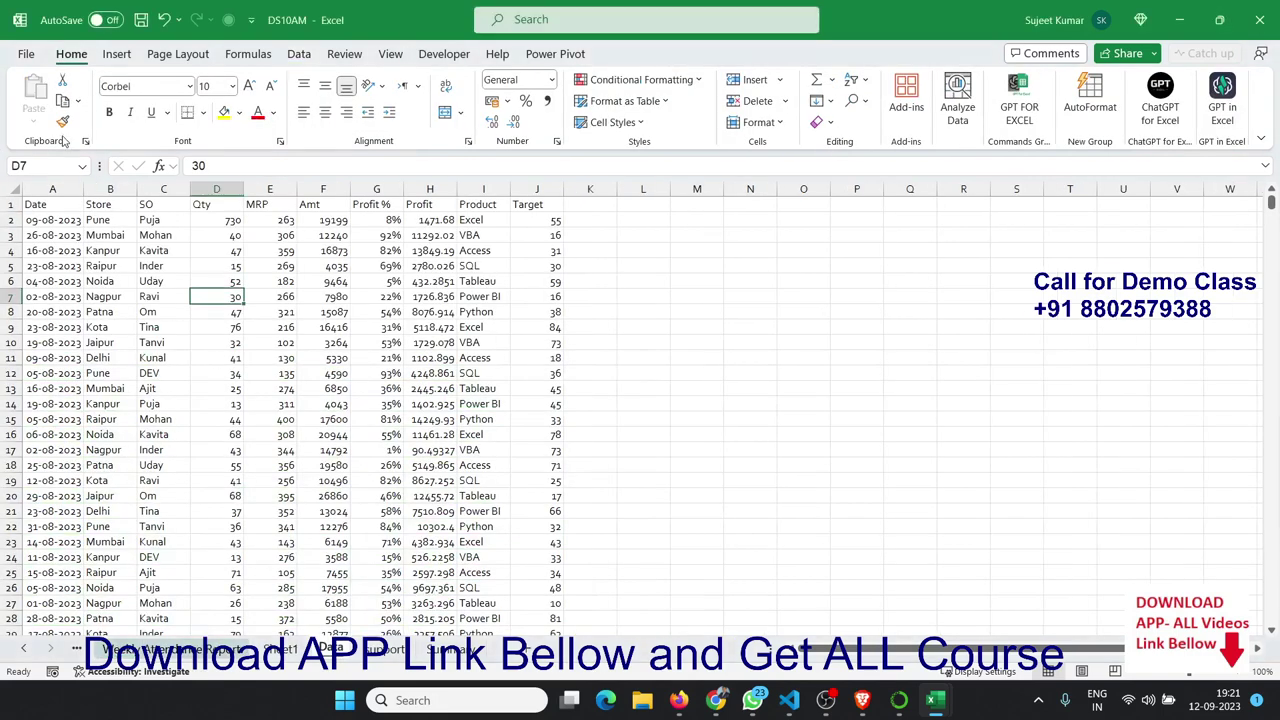
Step: Copy DS10AM's SO column C into column R of Book1, starting at R1
click(146, 185)
key(ctrl+c)
key(alt+Tab)
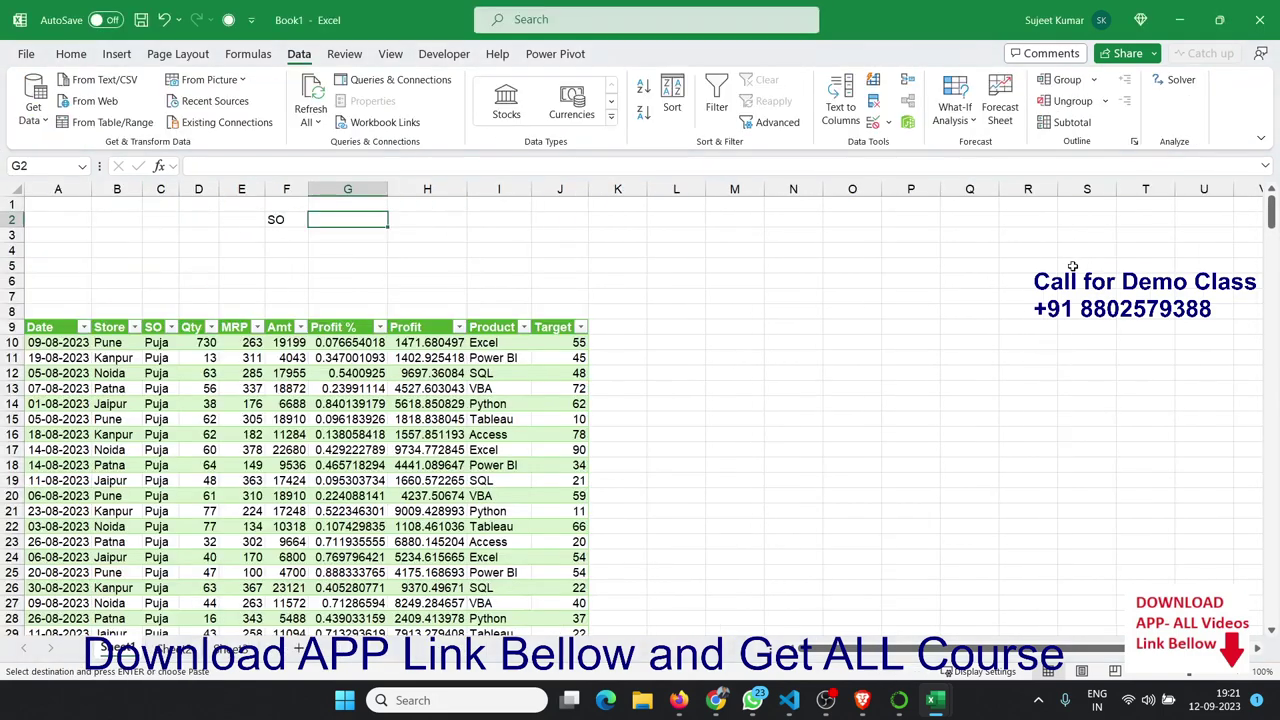
click(1054, 211)
key(ctrl+v)
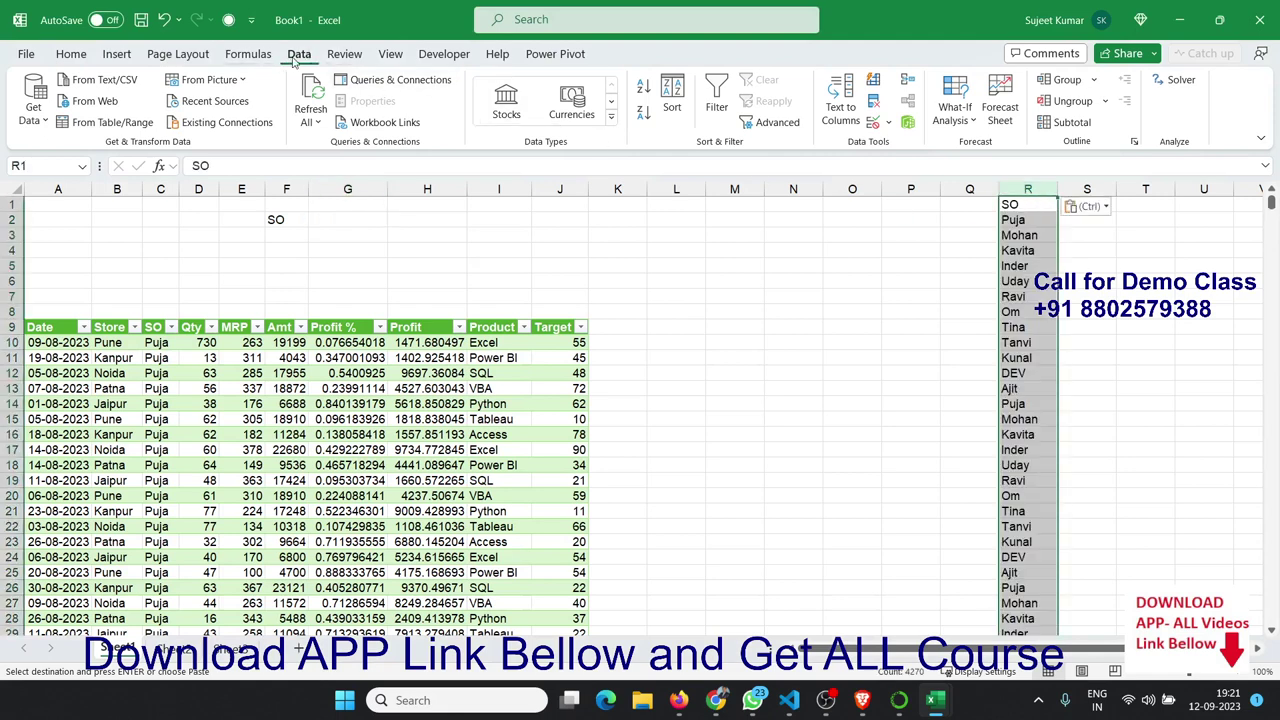
Step: Remove duplicates from column R, leaving 12 unique SO names
click(875, 104)
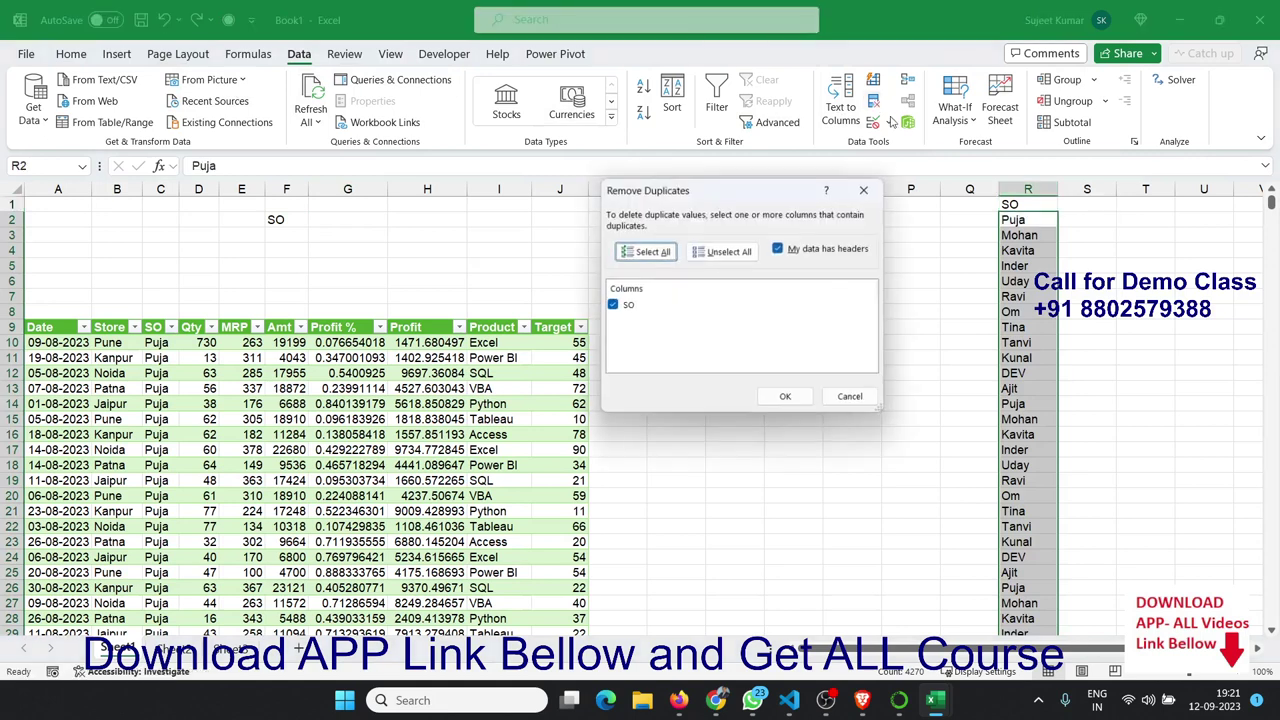
click(786, 400)
click(731, 396)
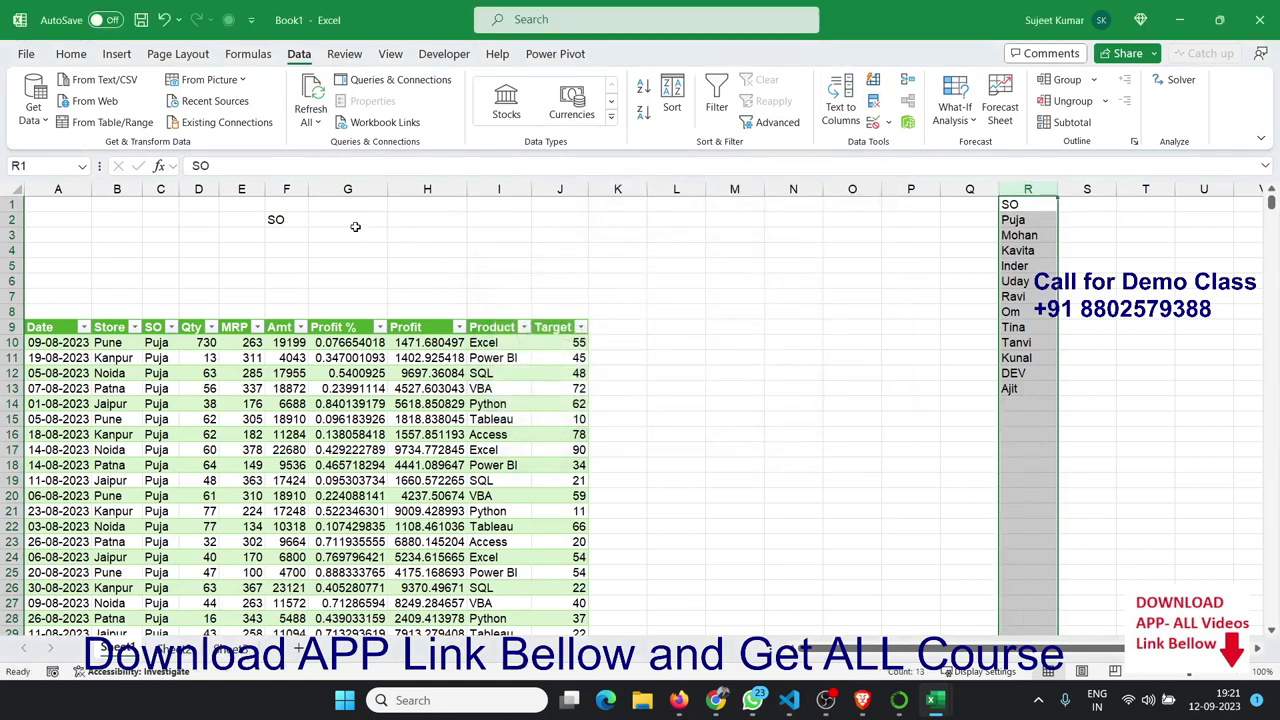
Step: Move the SO label from F2 to G2
click(296, 221)
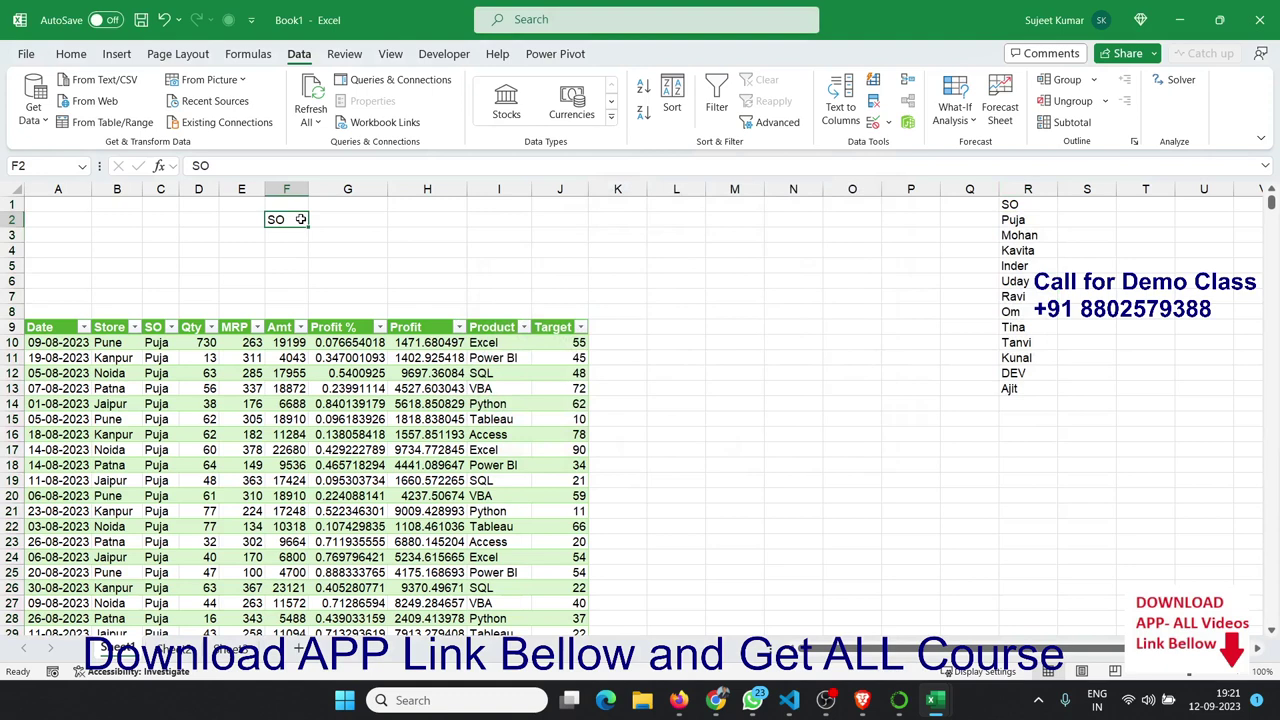
drag(300, 219, 323, 220)
click(327, 235)
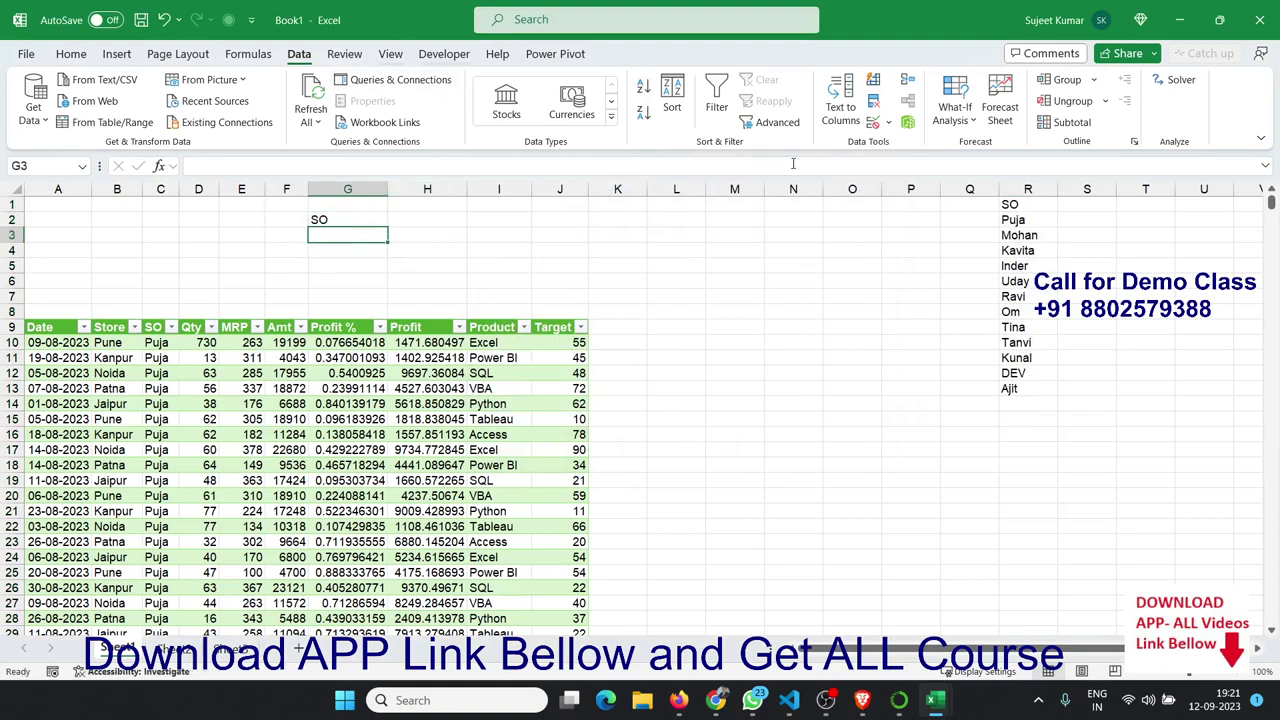
Step: Add List data validation to G3 with the source R2:R13
click(872, 122)
click(645, 250)
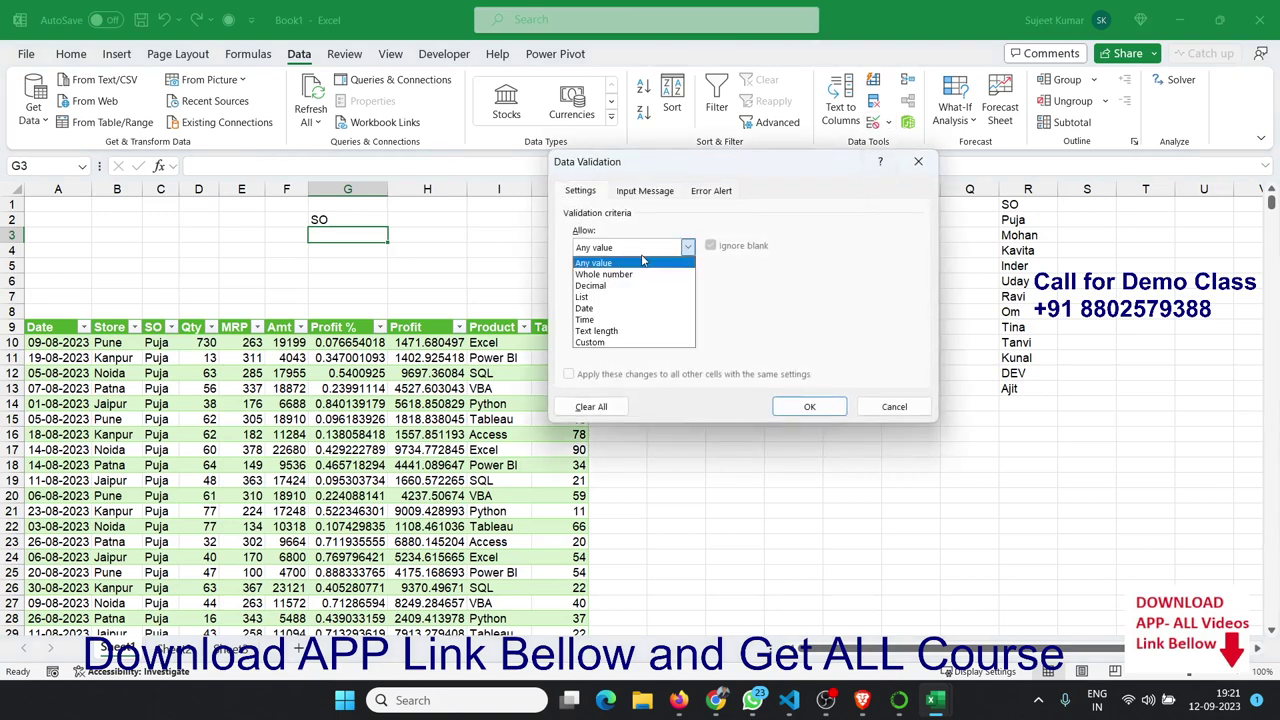
click(626, 298)
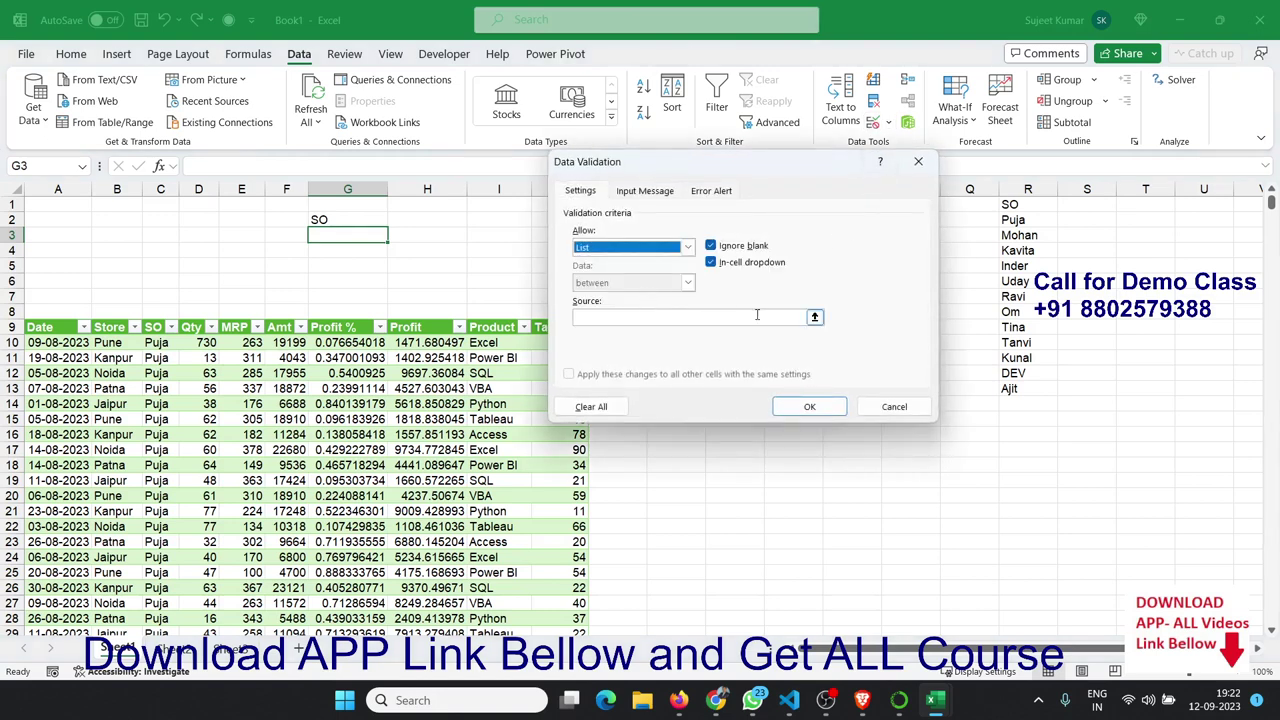
click(815, 318)
drag(1015, 219, 1010, 389)
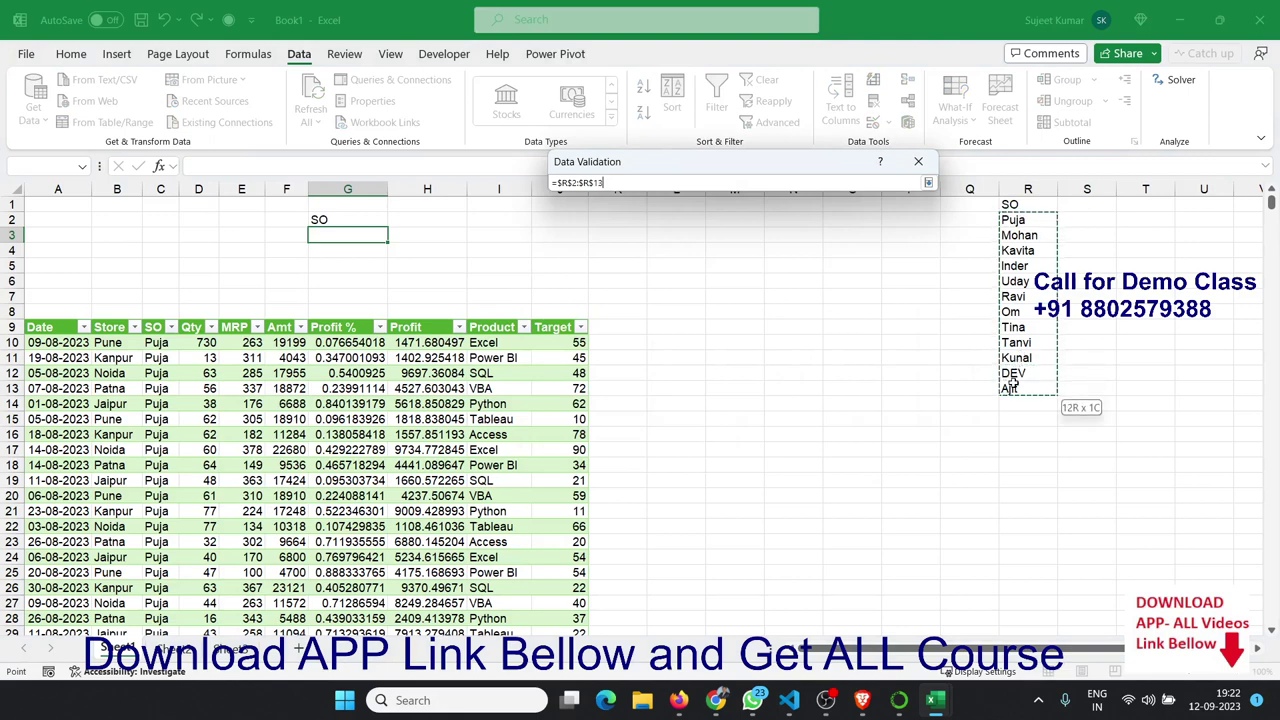
click(928, 183)
click(809, 406)
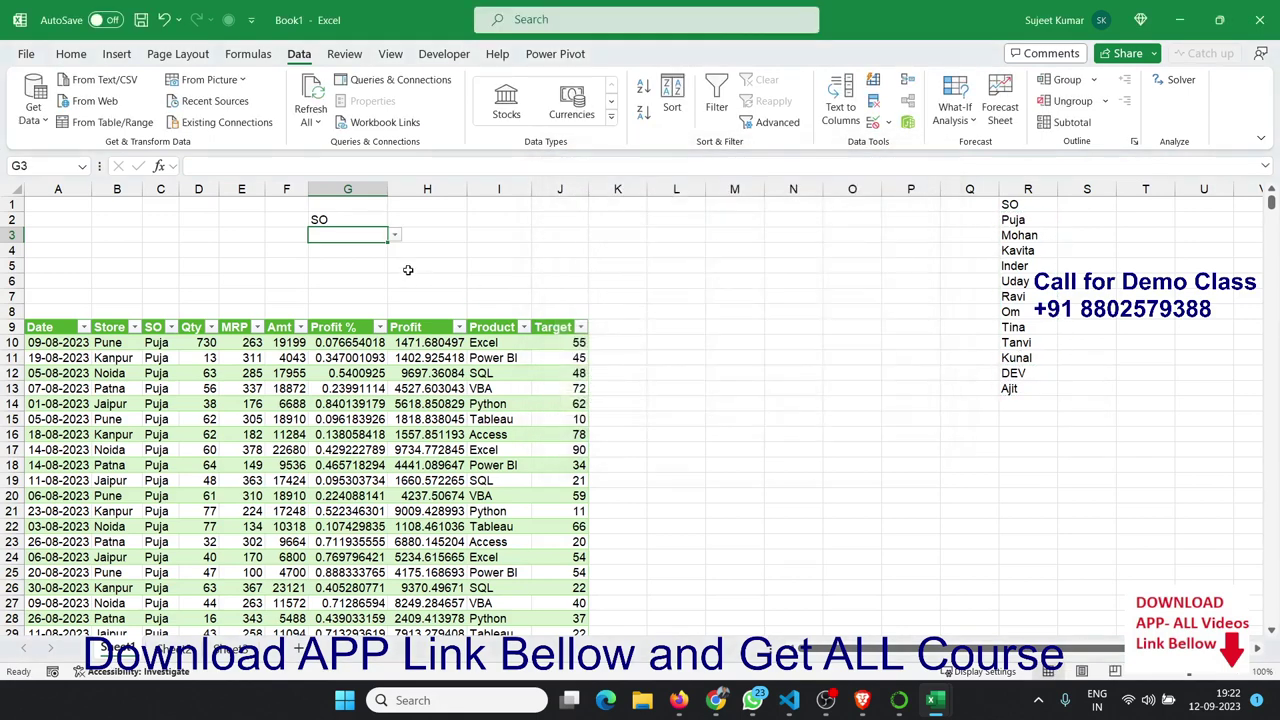
Step: Pick Puja, then Mohan, from G3's SO dropdown
click(395, 236)
click(360, 250)
click(227, 365)
click(381, 241)
click(393, 237)
click(327, 265)
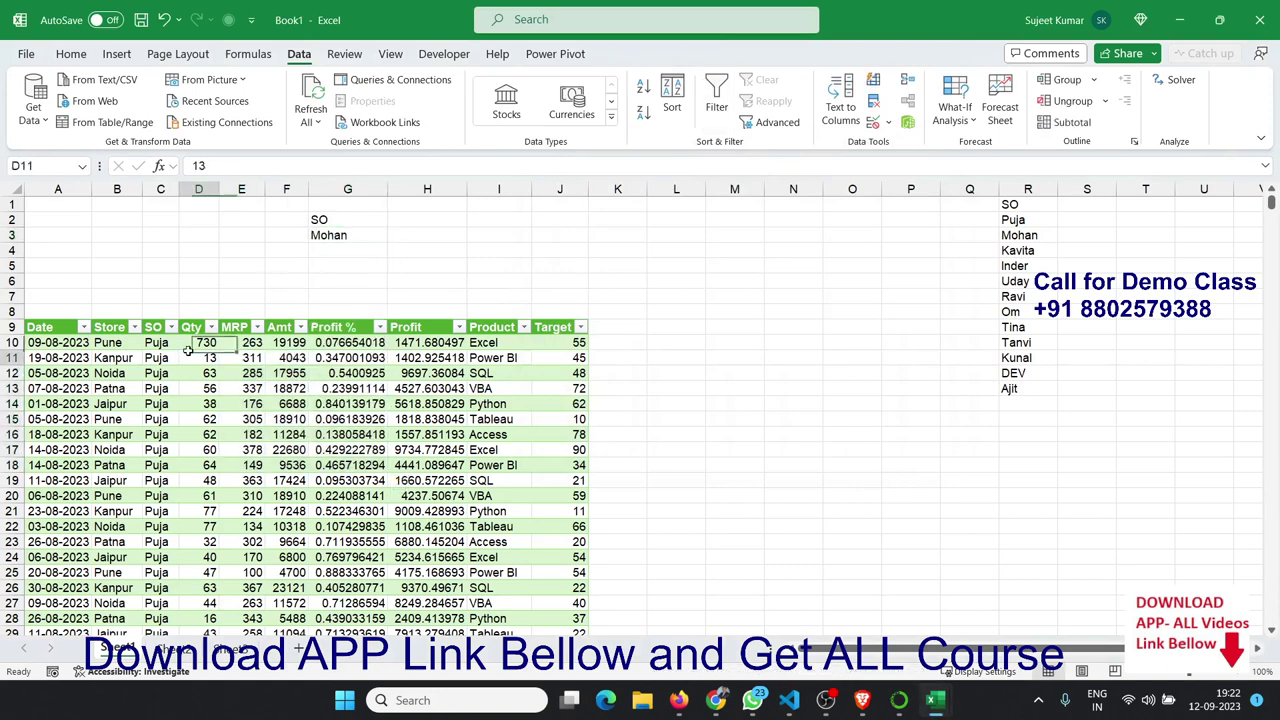
drag(196, 357, 340, 444)
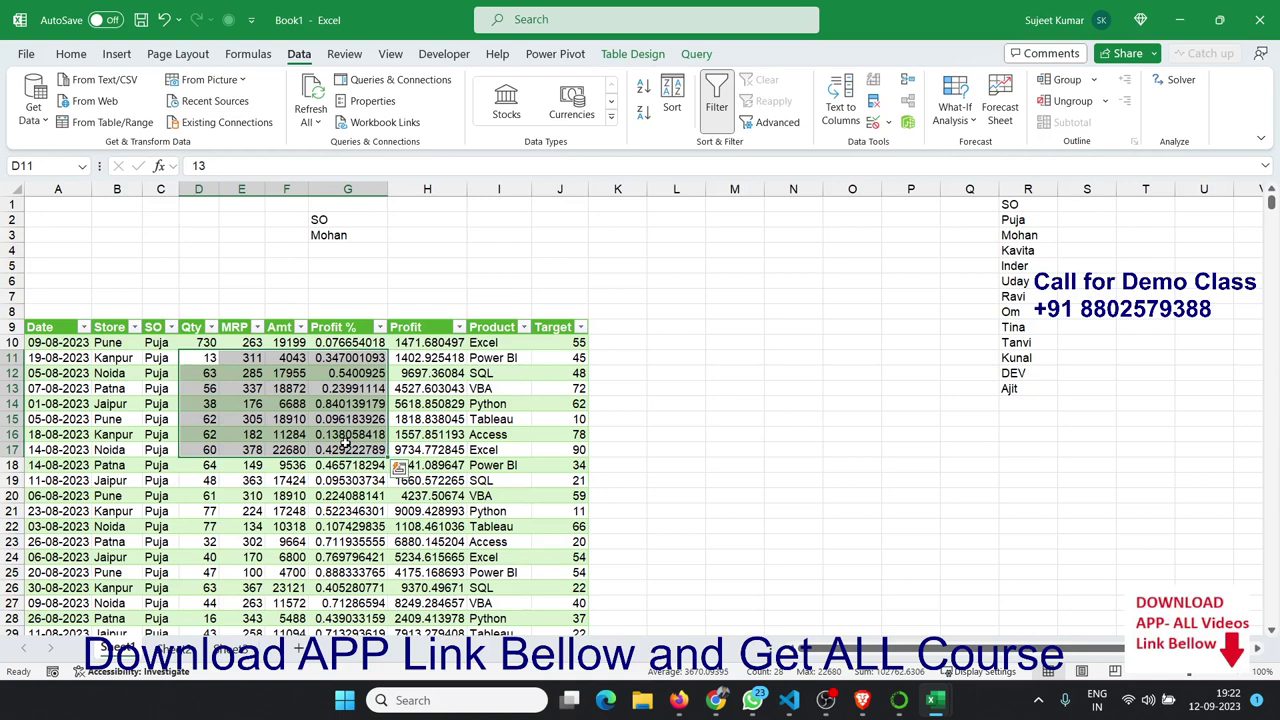
Step: Reopen the Queries & Connections pane and check the Data query's actions menu
click(510, 466)
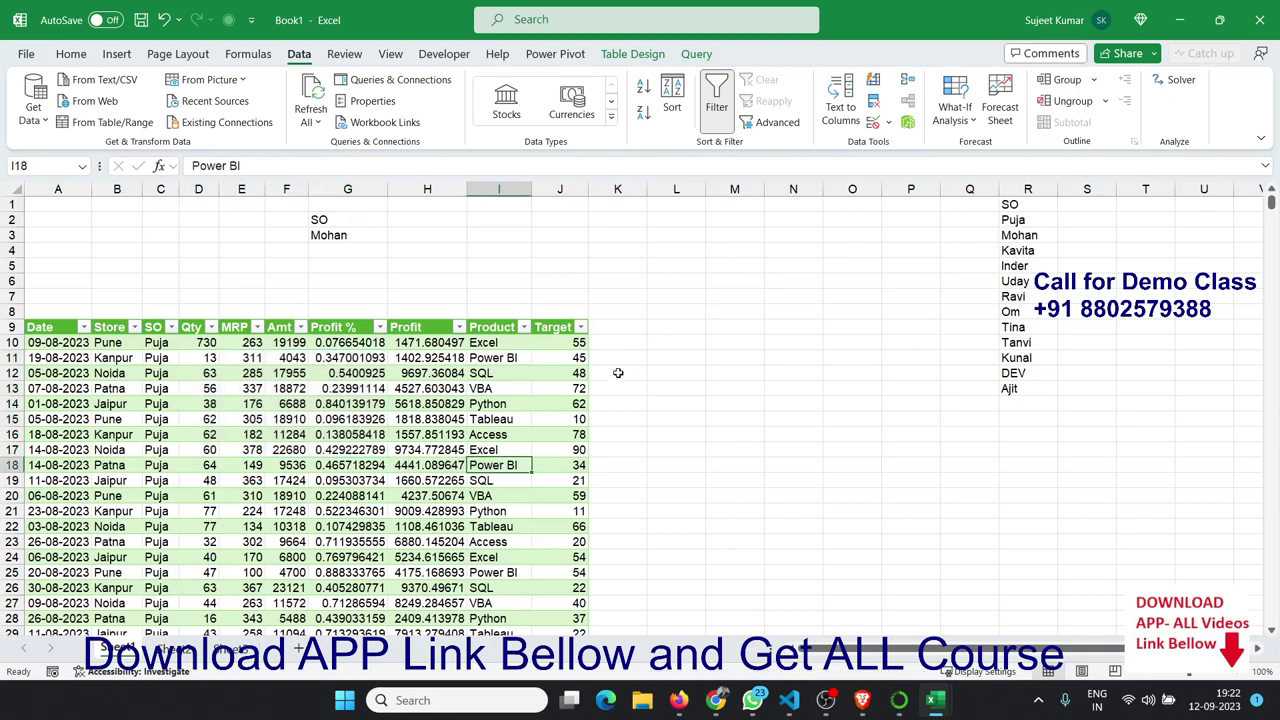
click(286, 404)
scroll(271, 402, down, 4)
scroll(271, 402, up, 4)
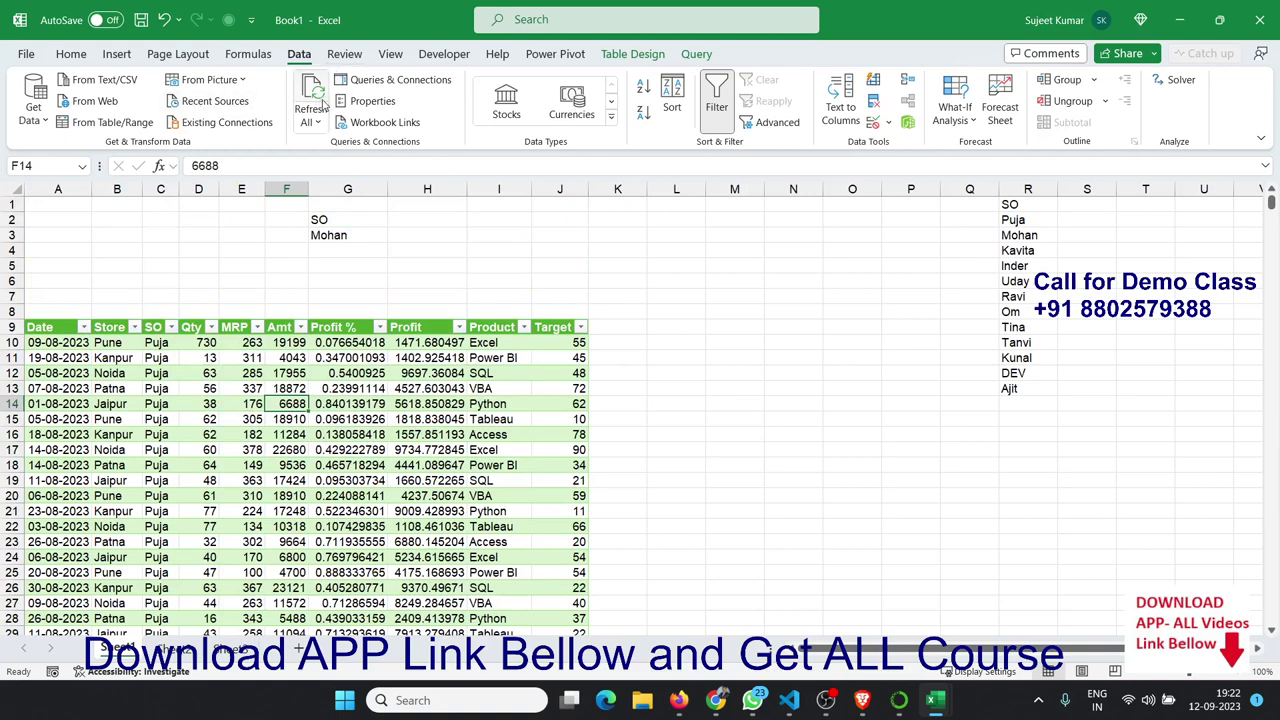
click(392, 81)
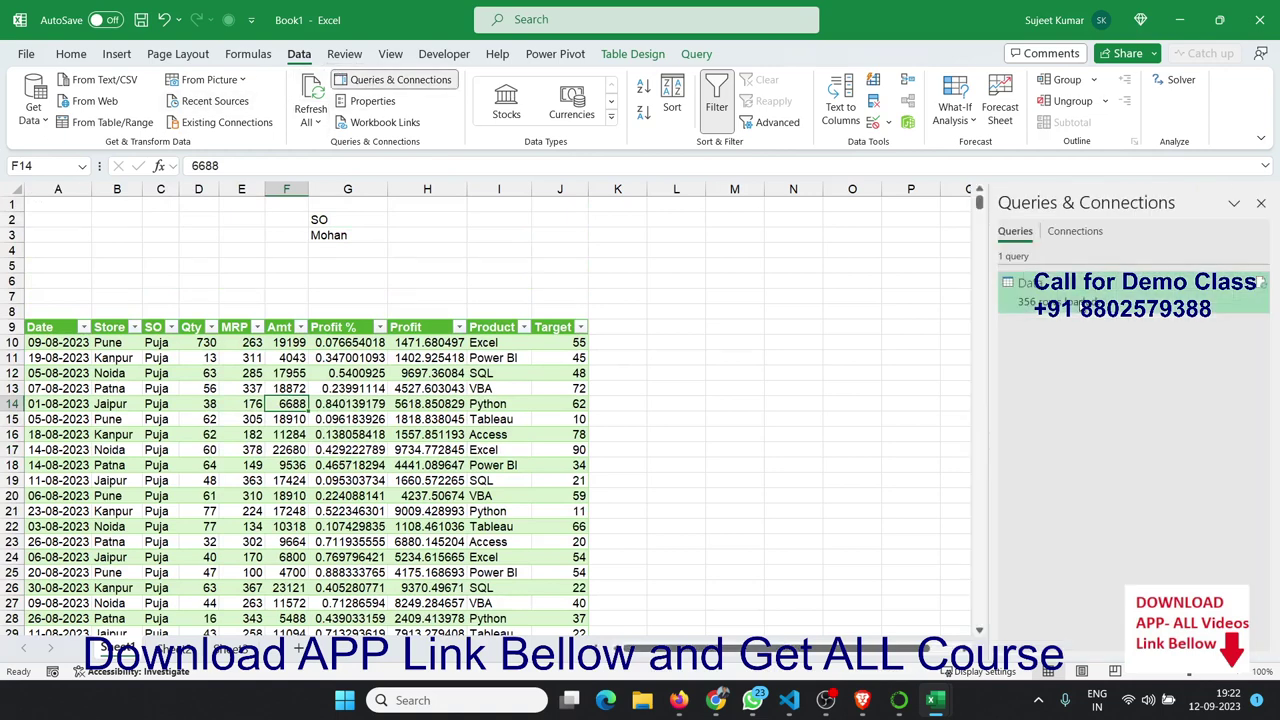
right_click(1082, 306)
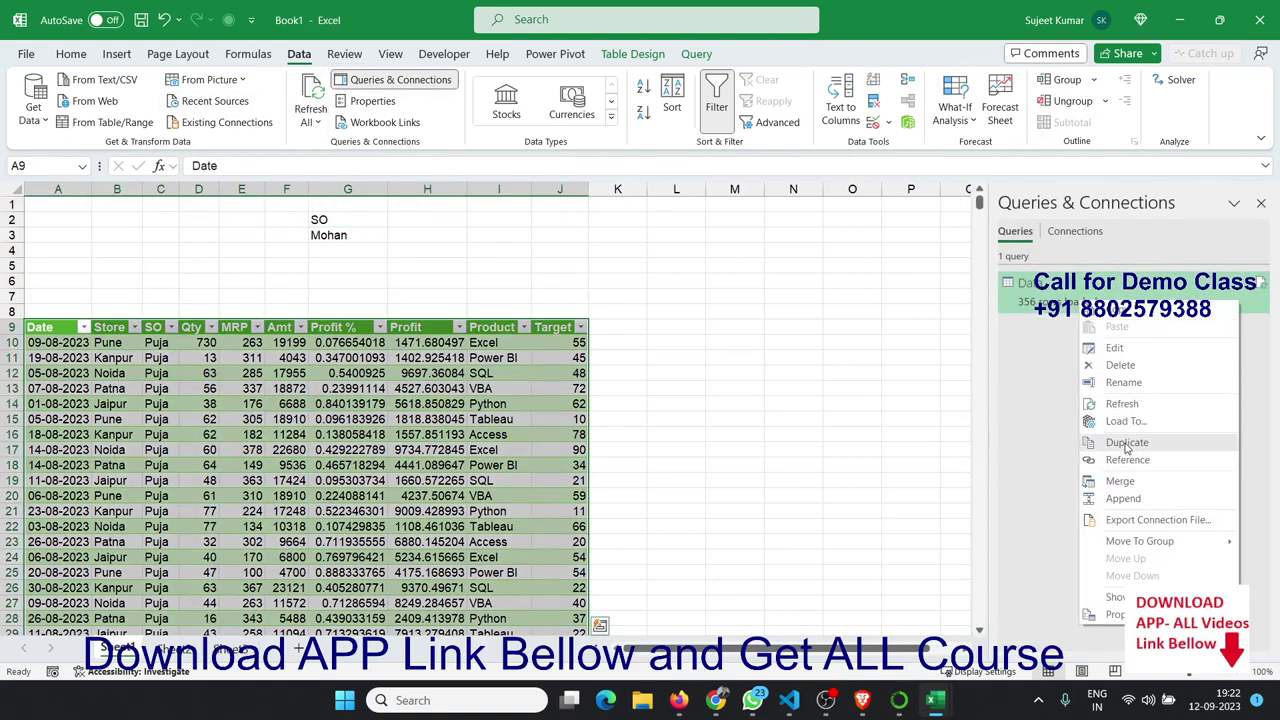
click(441, 388)
Step: Select the SO label and Mohan in G2:G3 and open Get Data > From Other Sources
click(362, 243)
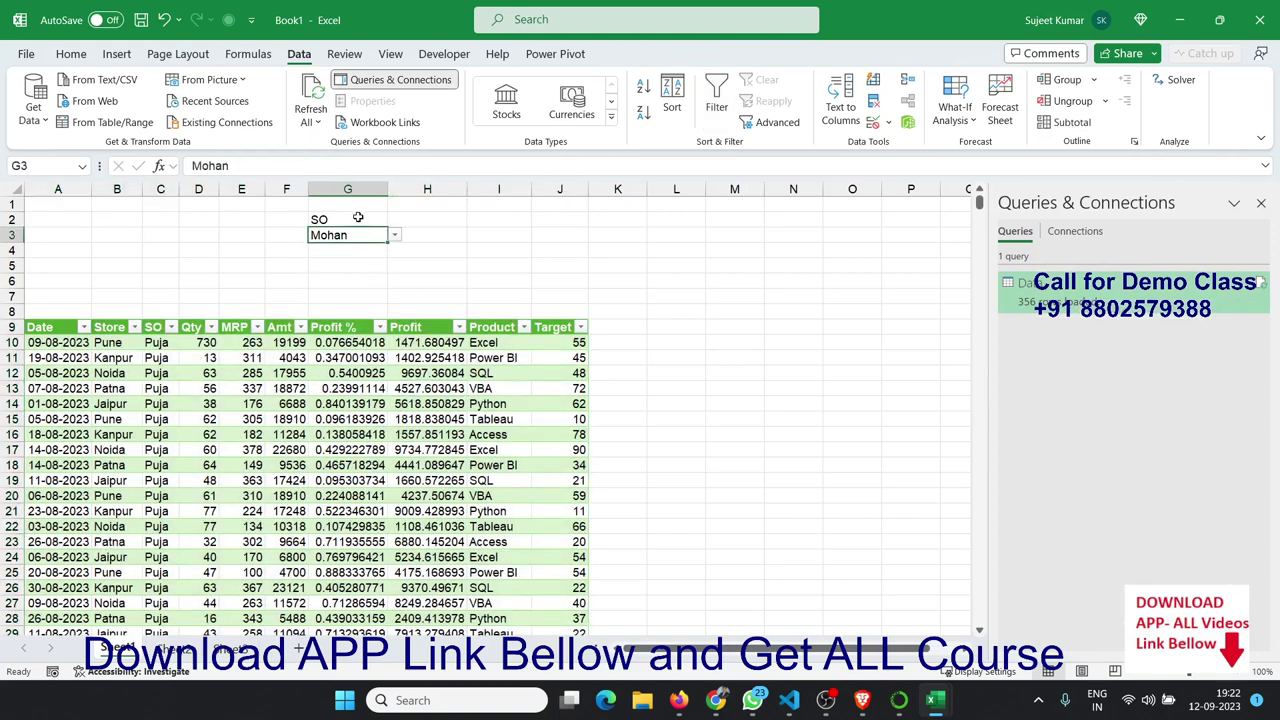
drag(354, 231, 352, 232)
click(31, 120)
mouse_move(104, 283)
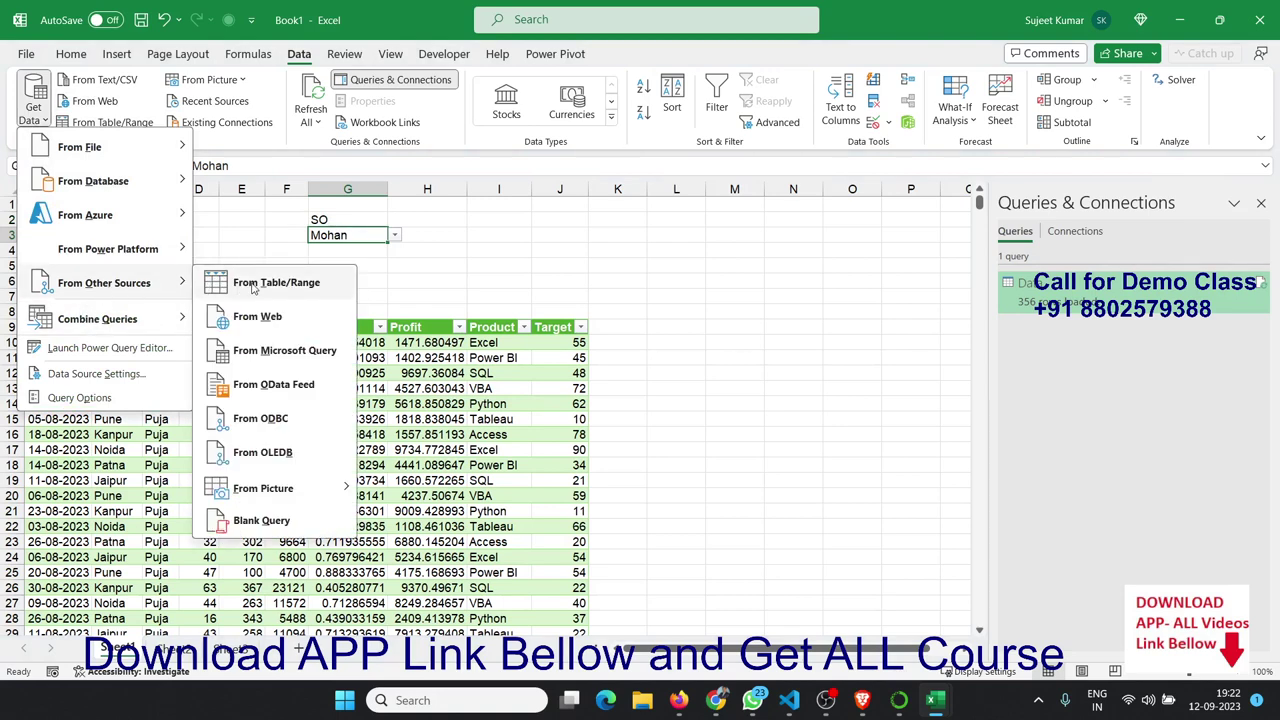
Step: Turn $G$2:$G$3 into a table with headers using From Table/Range, opening it in Power Query
click(276, 283)
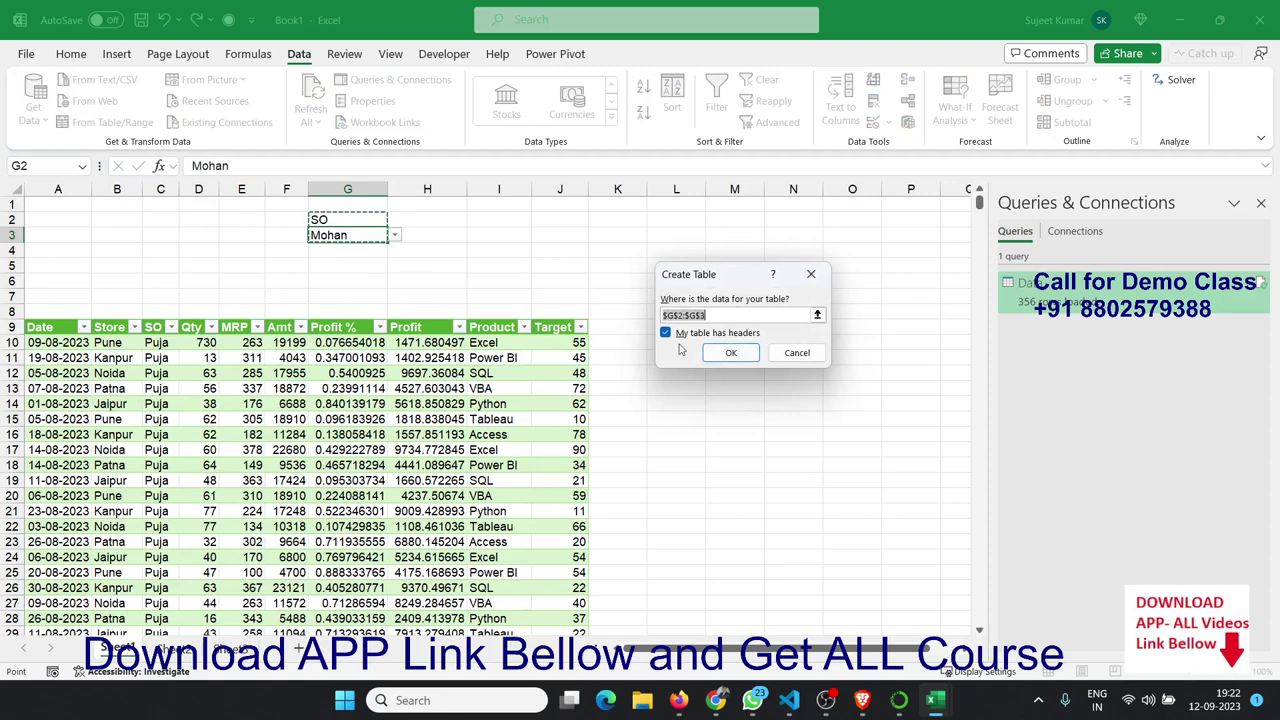
click(731, 352)
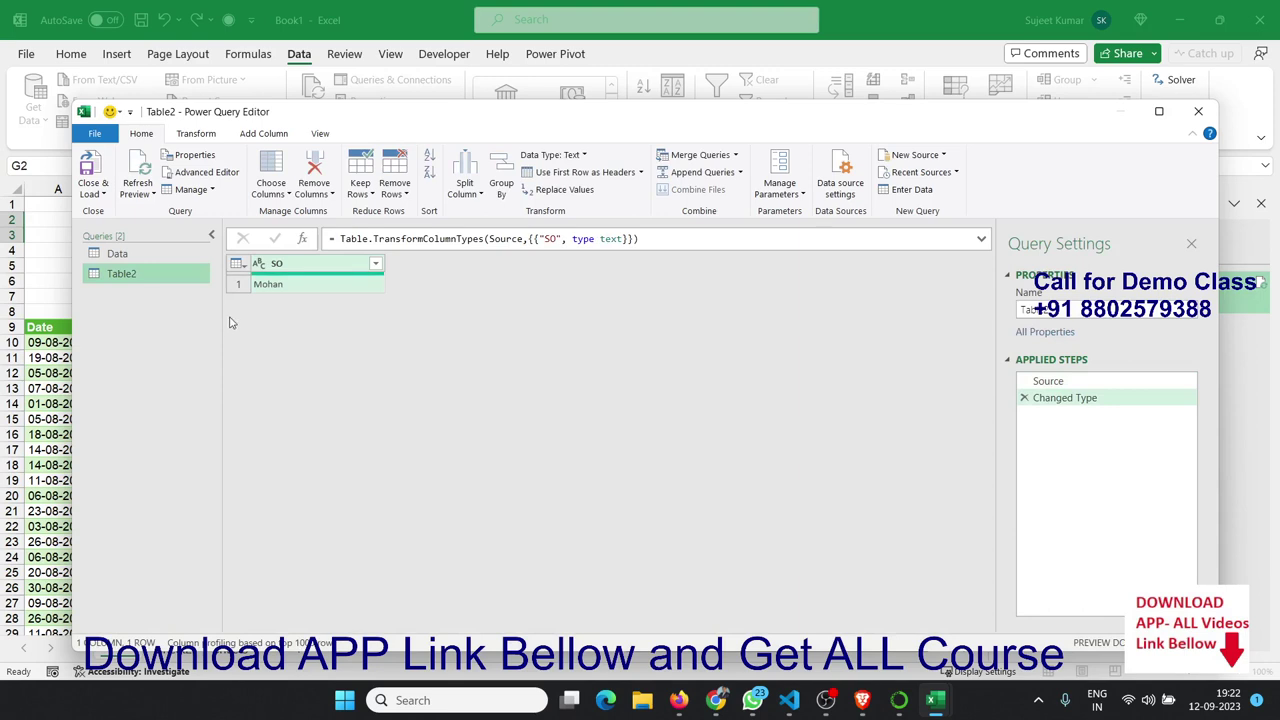
Step: Drill down the new query to the single value Mohan
click(279, 289)
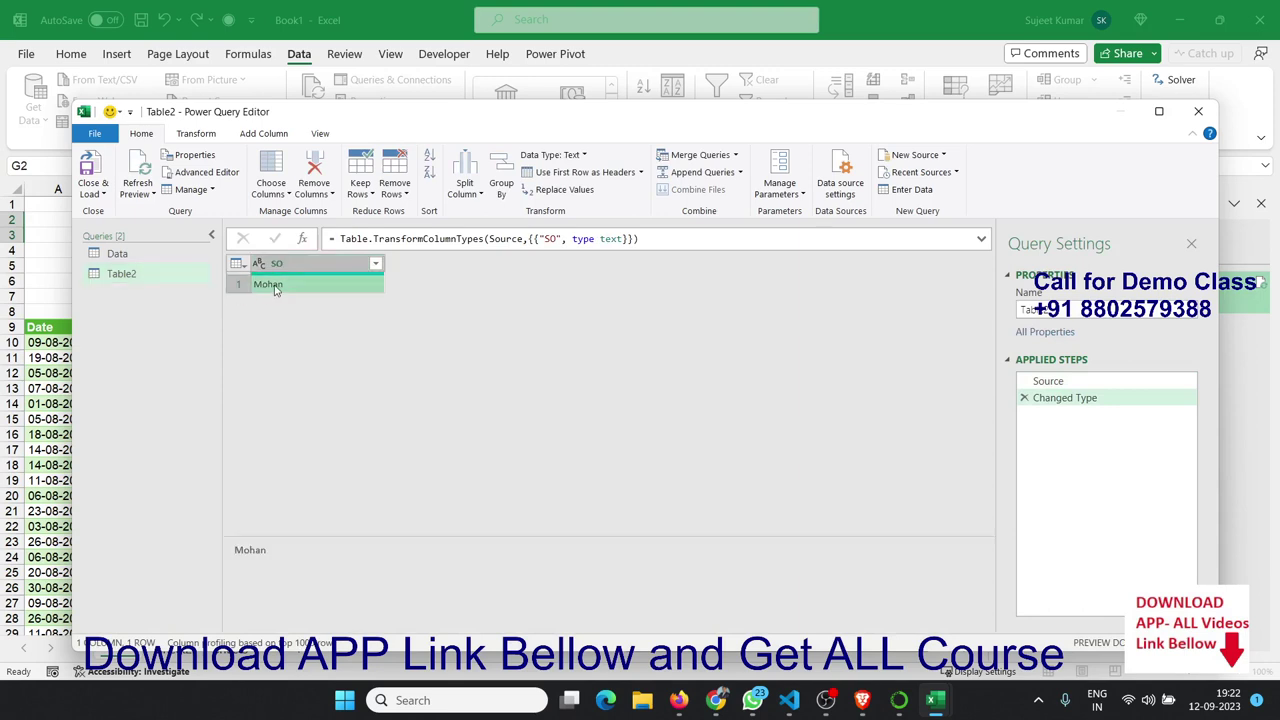
click(165, 284)
right_click(256, 283)
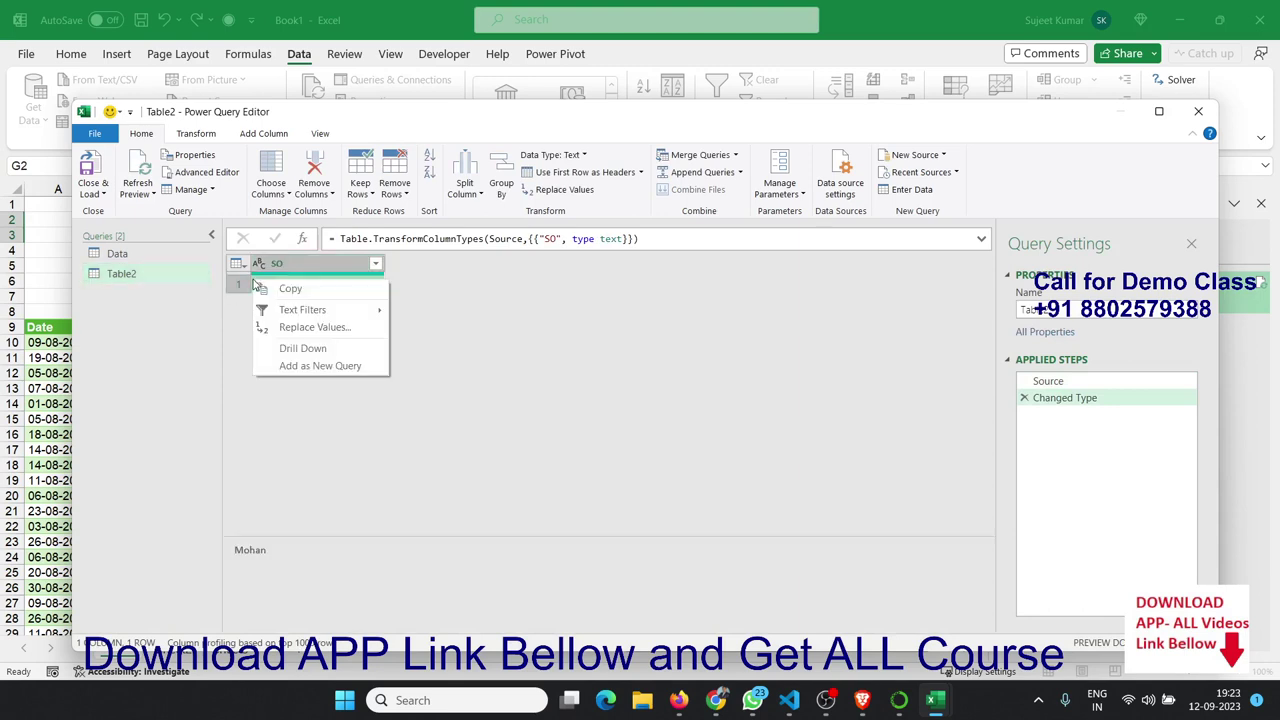
click(305, 349)
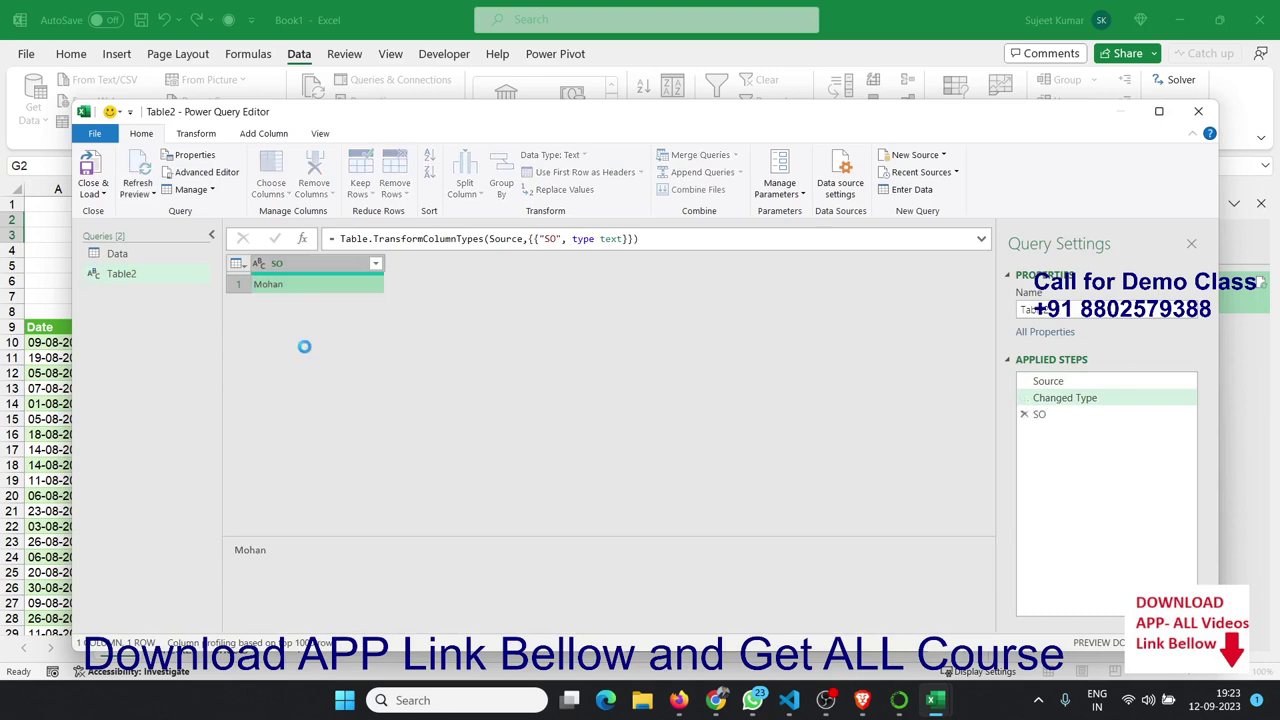
Step: Rename the Table2 query to SO and return to the Data query
right_click(152, 281)
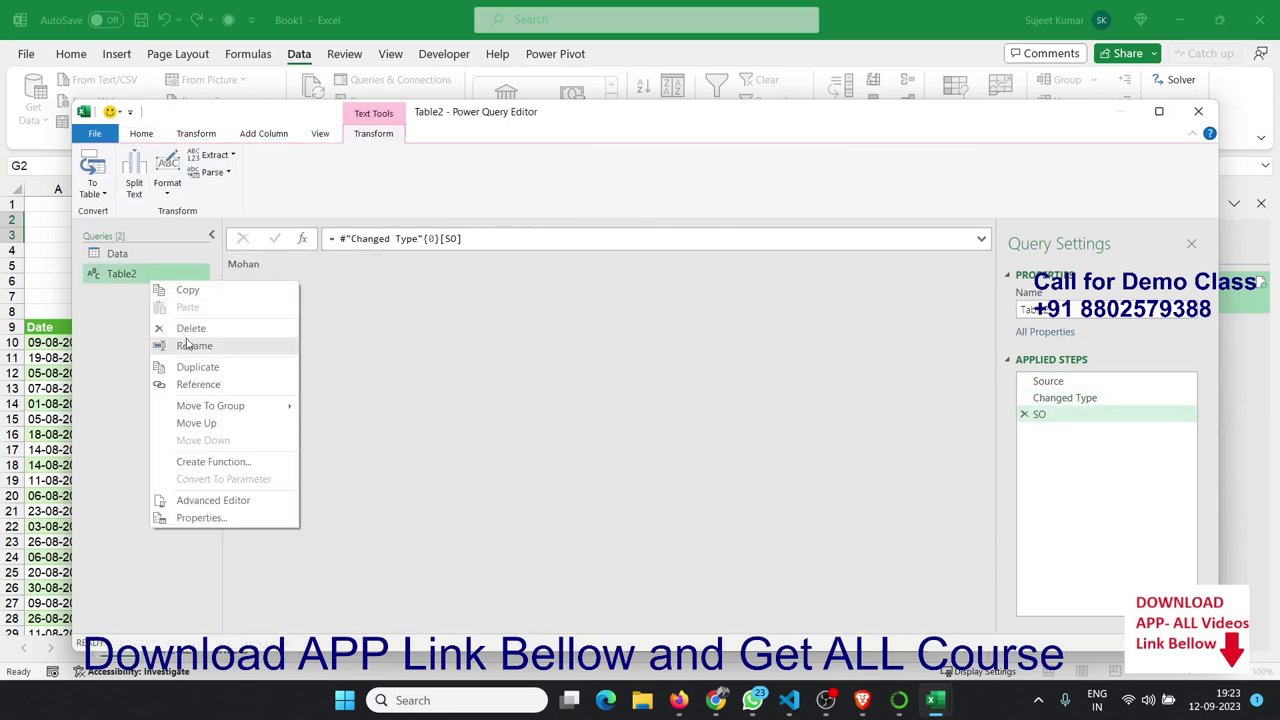
click(186, 344)
text(SO)
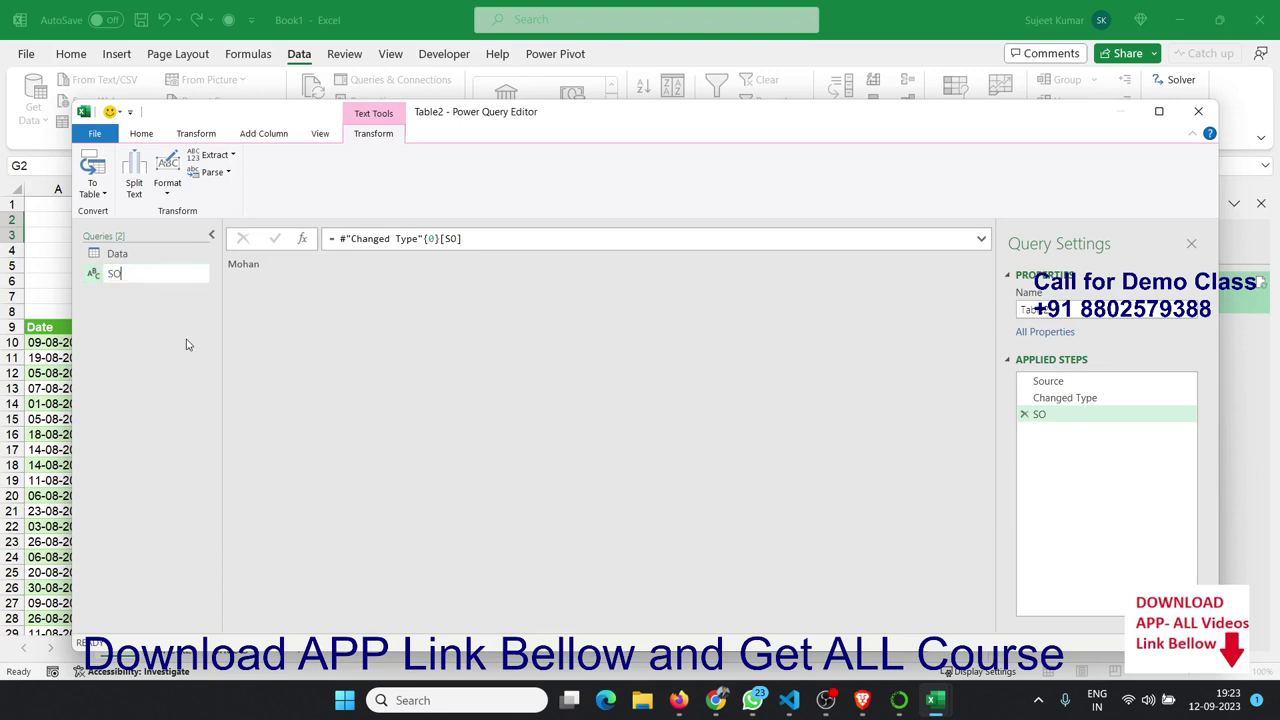
key(Return)
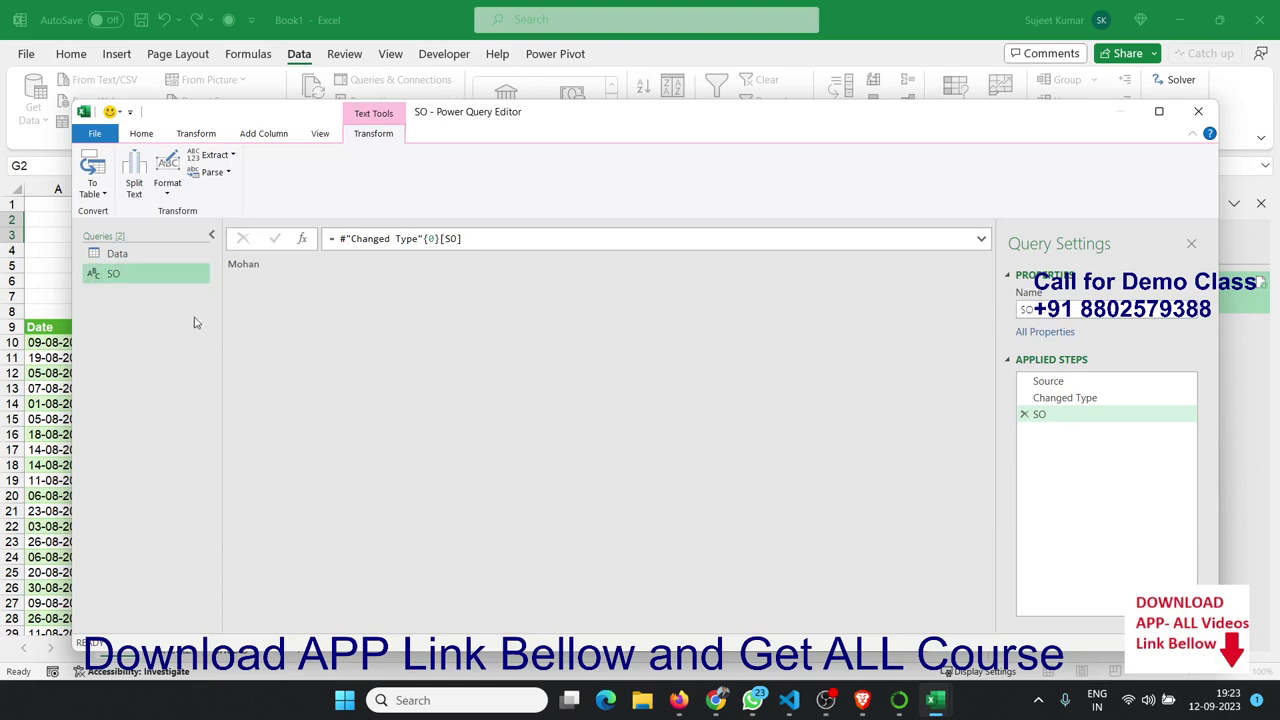
click(143, 256)
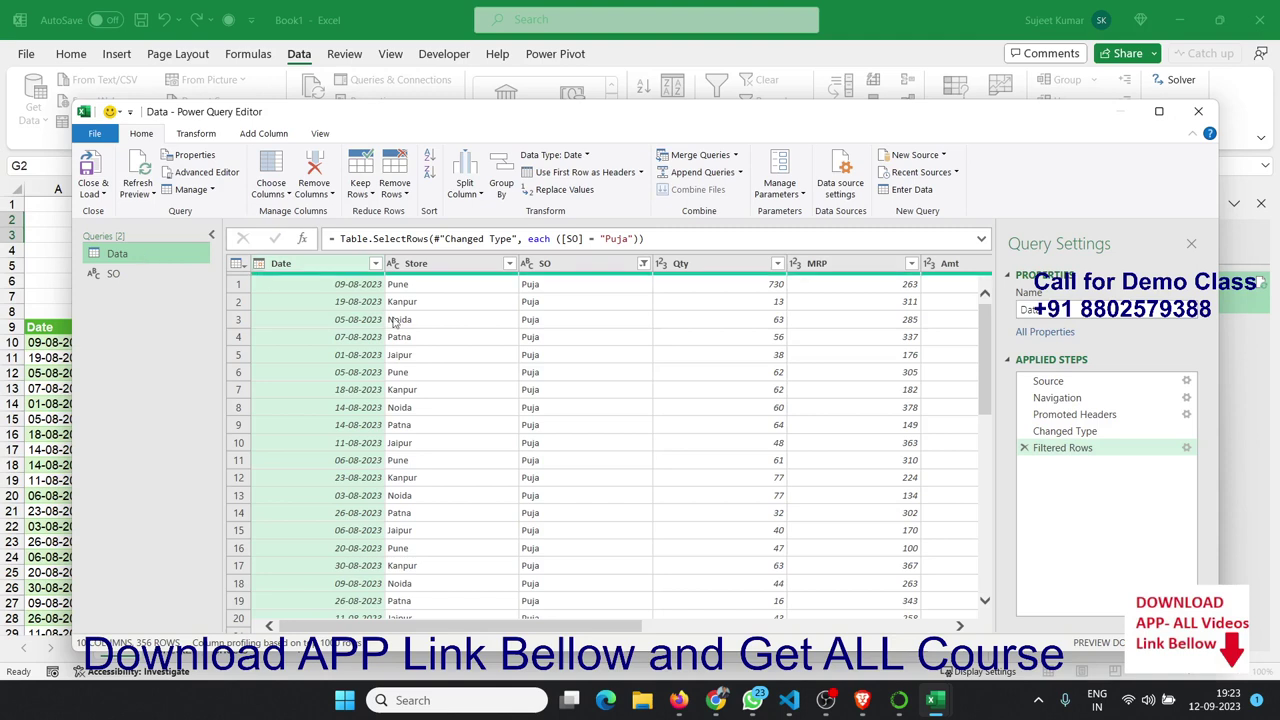
Step: Change the Filtered Rows formula to filter by the SO query instead of "Puja"
click(513, 325)
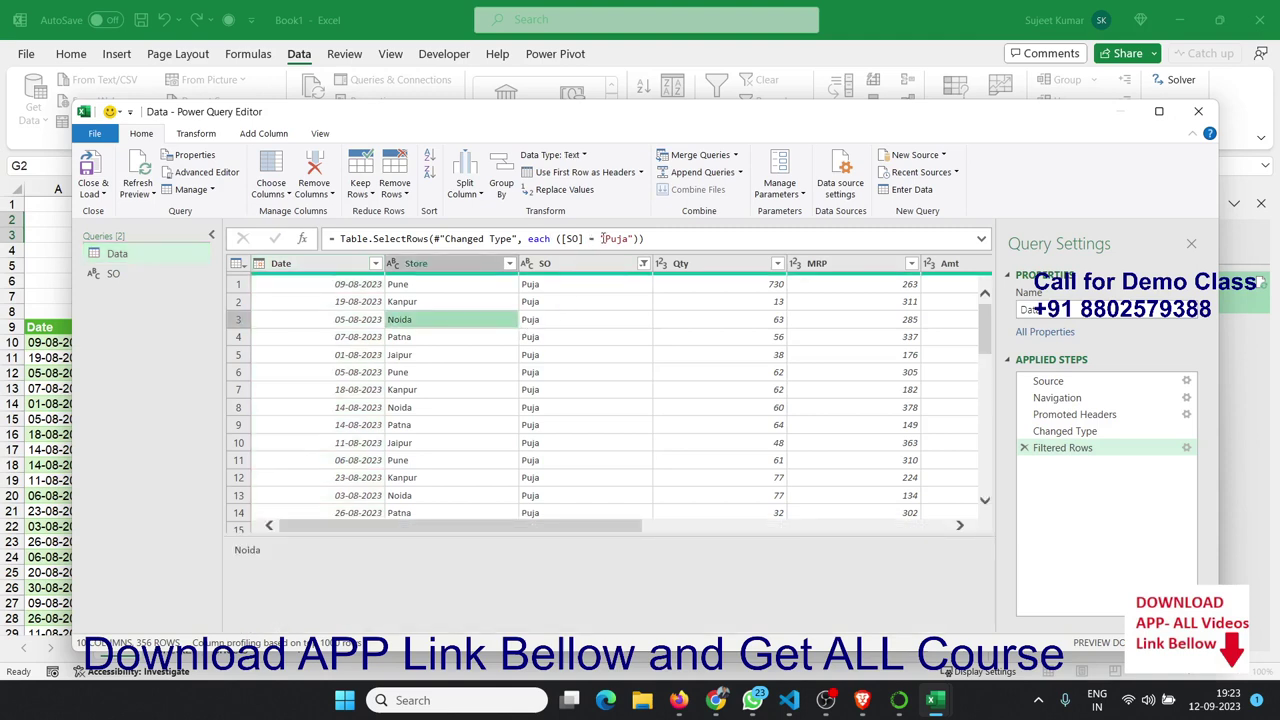
drag(600, 238, 636, 238)
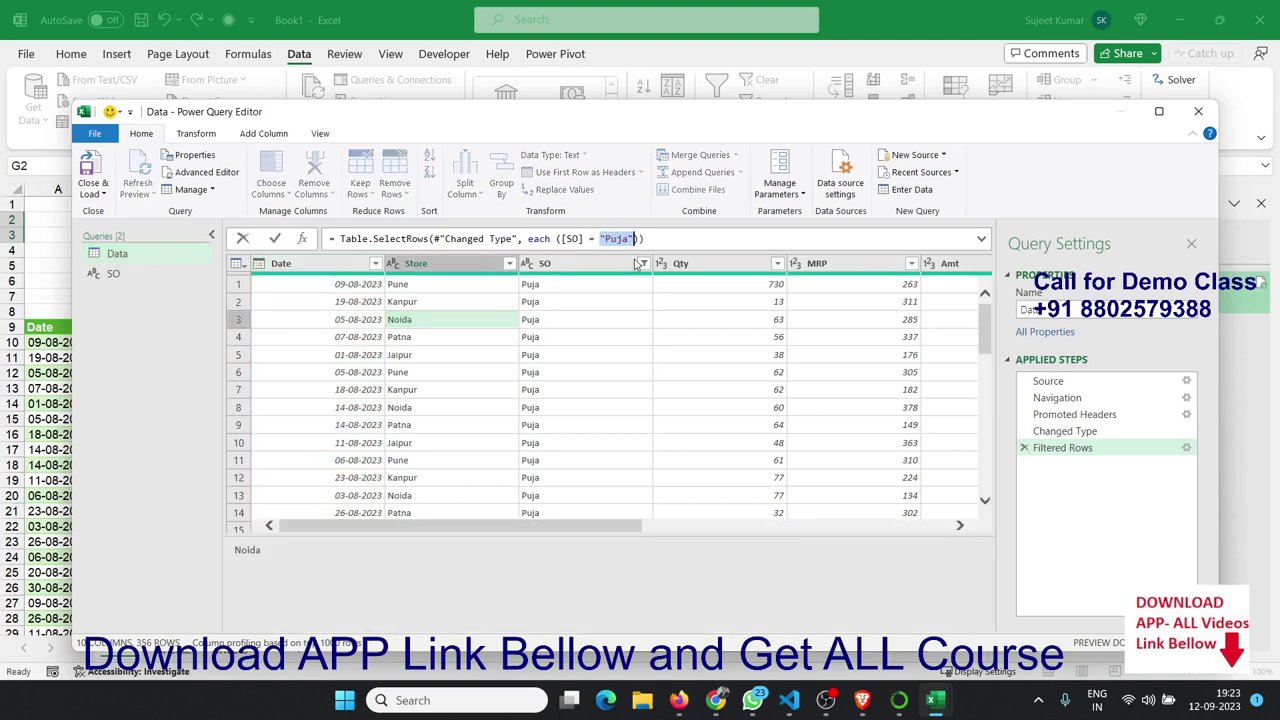
key(BackSpace)
text(O)
key(BackSpace)
text(S)
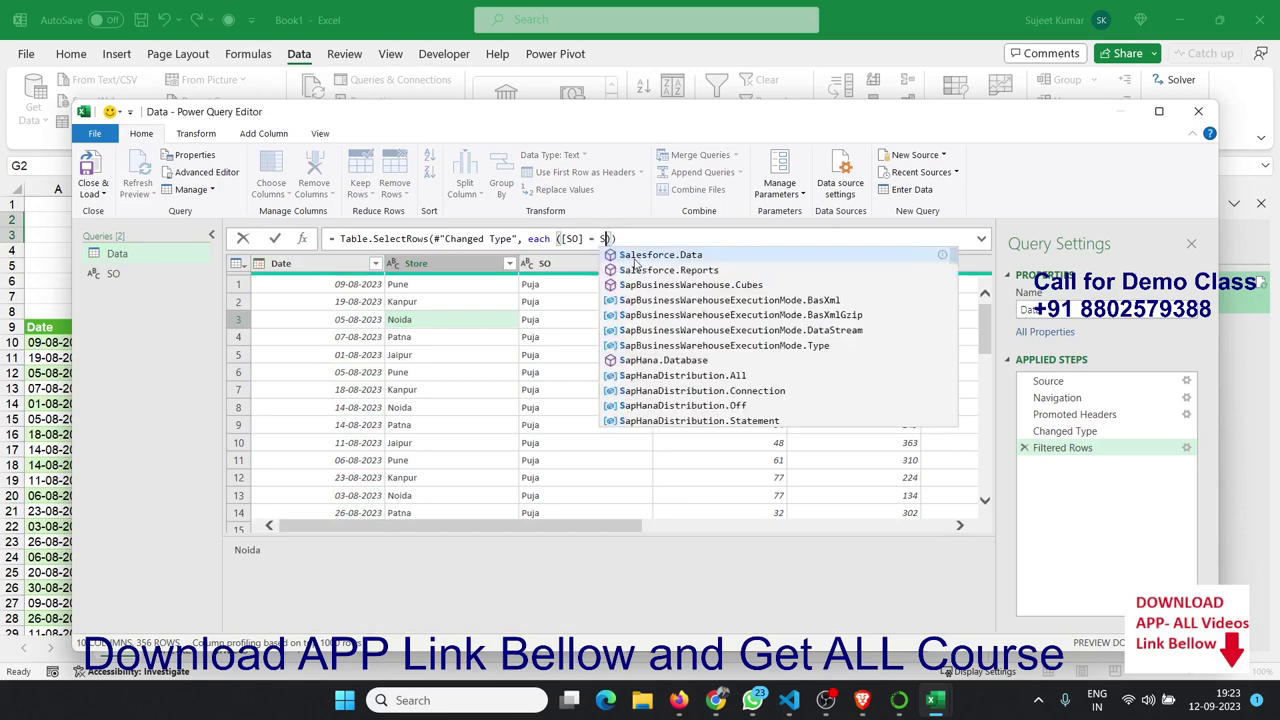
text(O)
key(Return)
key(Return)
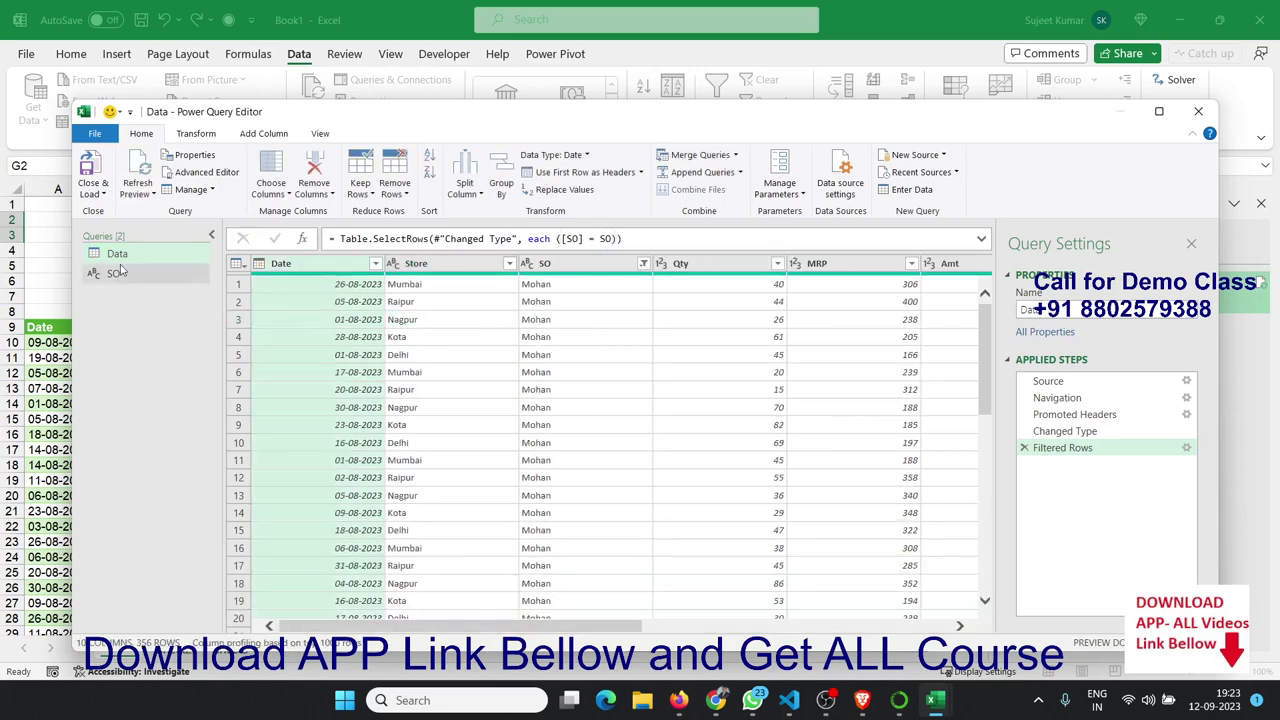
Step: Close & Load to Excel and delete column A, which holds the loaded SO table
click(95, 172)
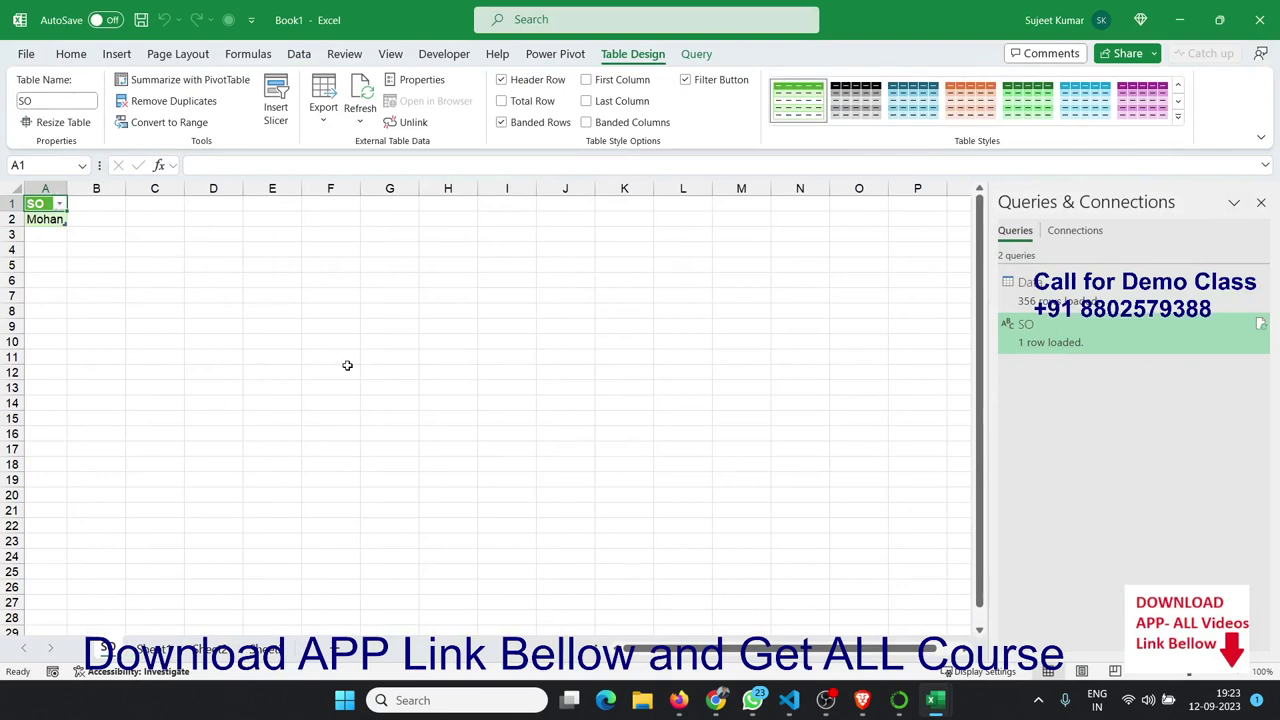
click(236, 360)
click(45, 189)
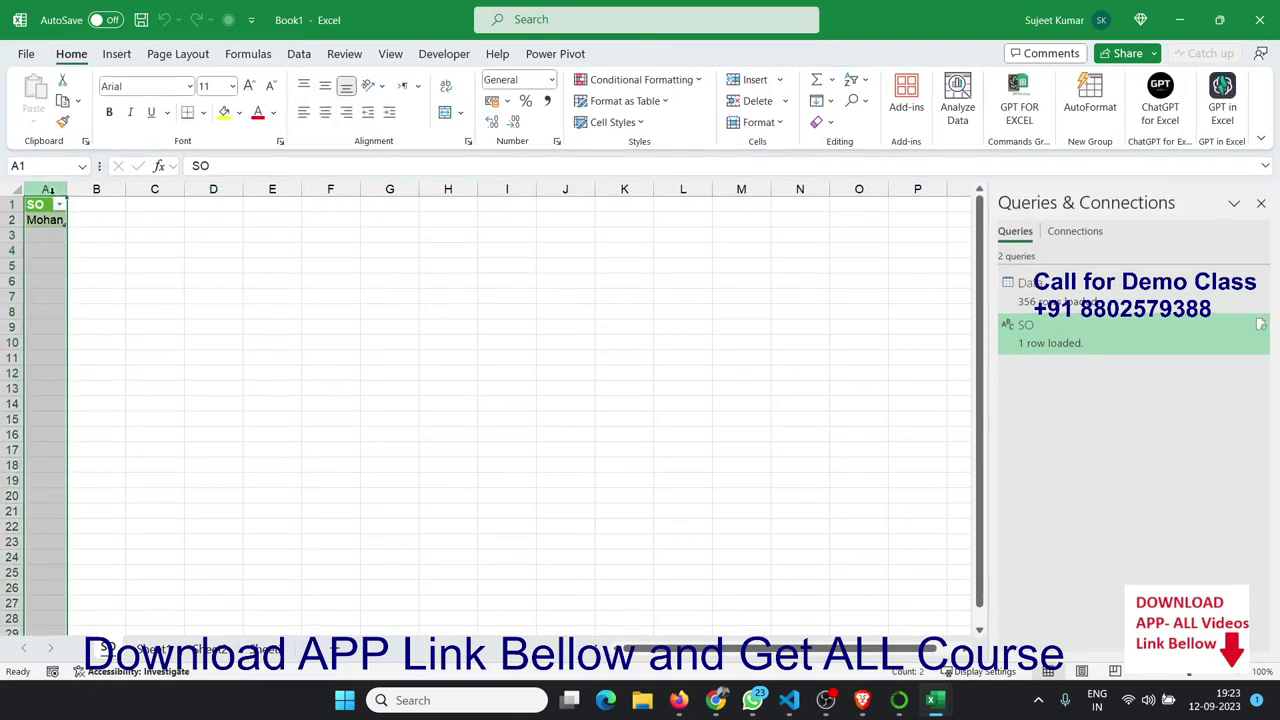
right_click(47, 192)
click(128, 383)
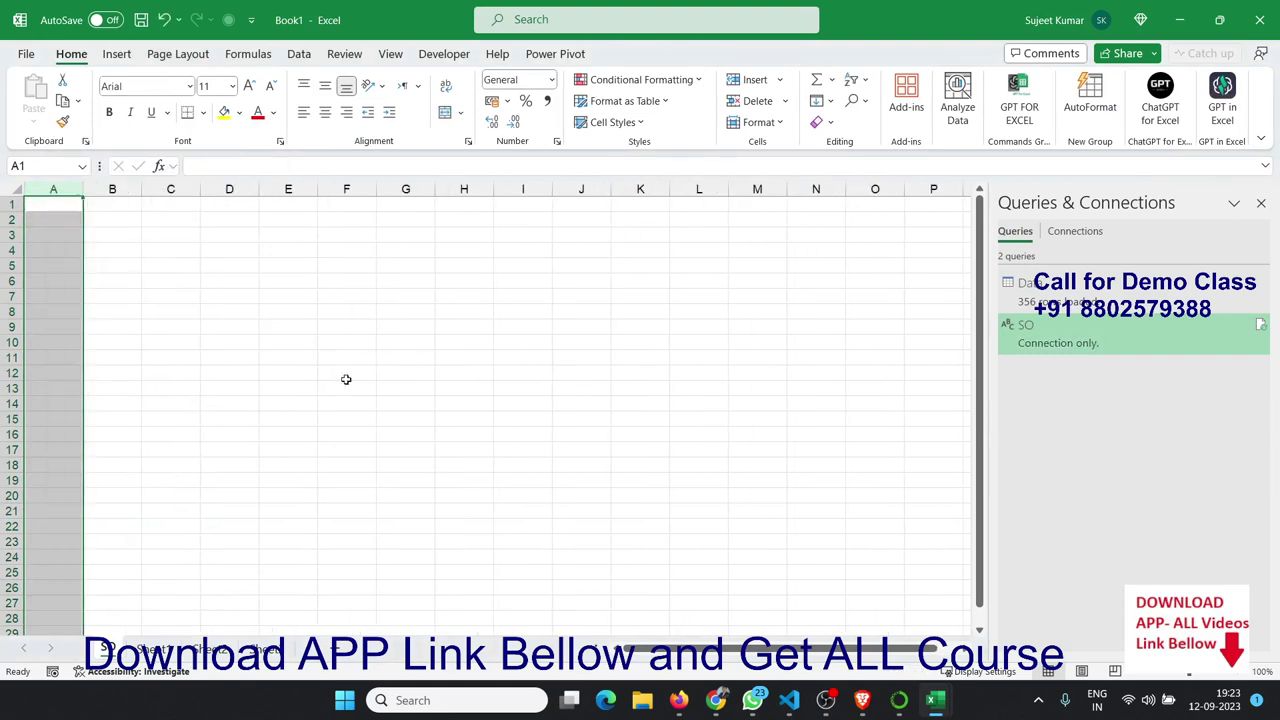
click(474, 380)
Step: On Sheet1, choose Puja in G3 and refresh the table to load Puja's rows
click(158, 650)
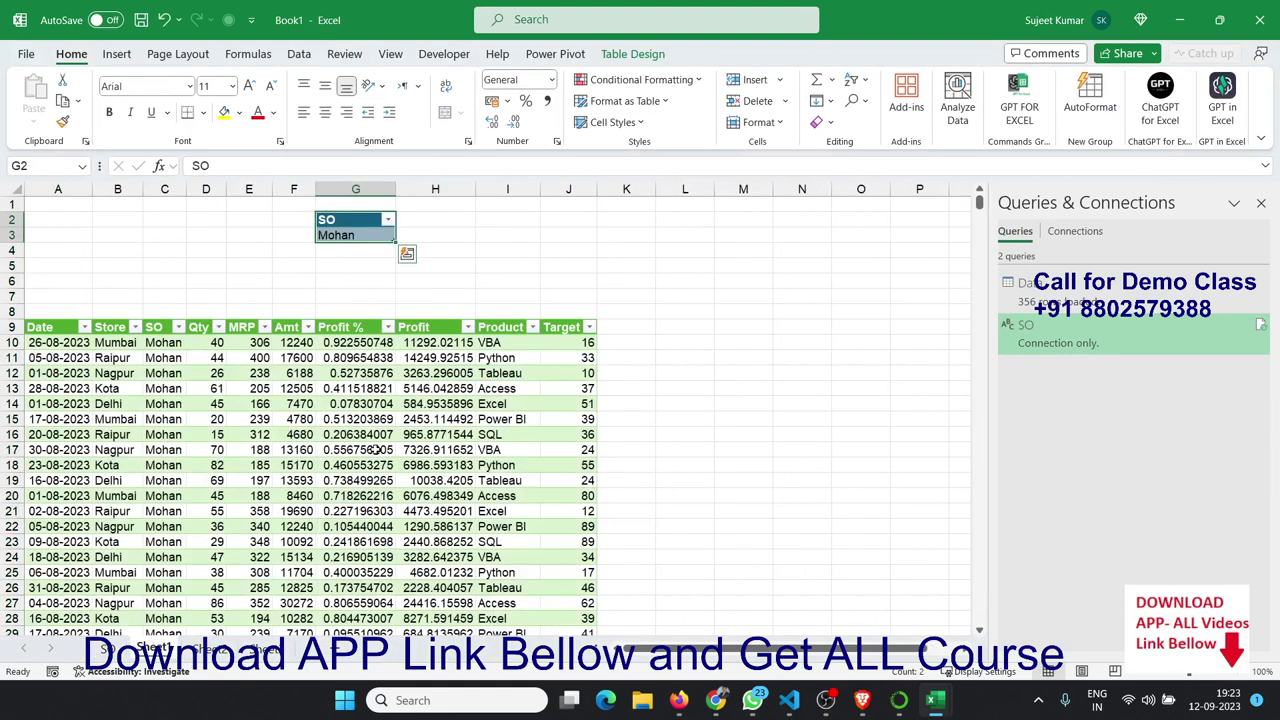
click(384, 236)
click(402, 235)
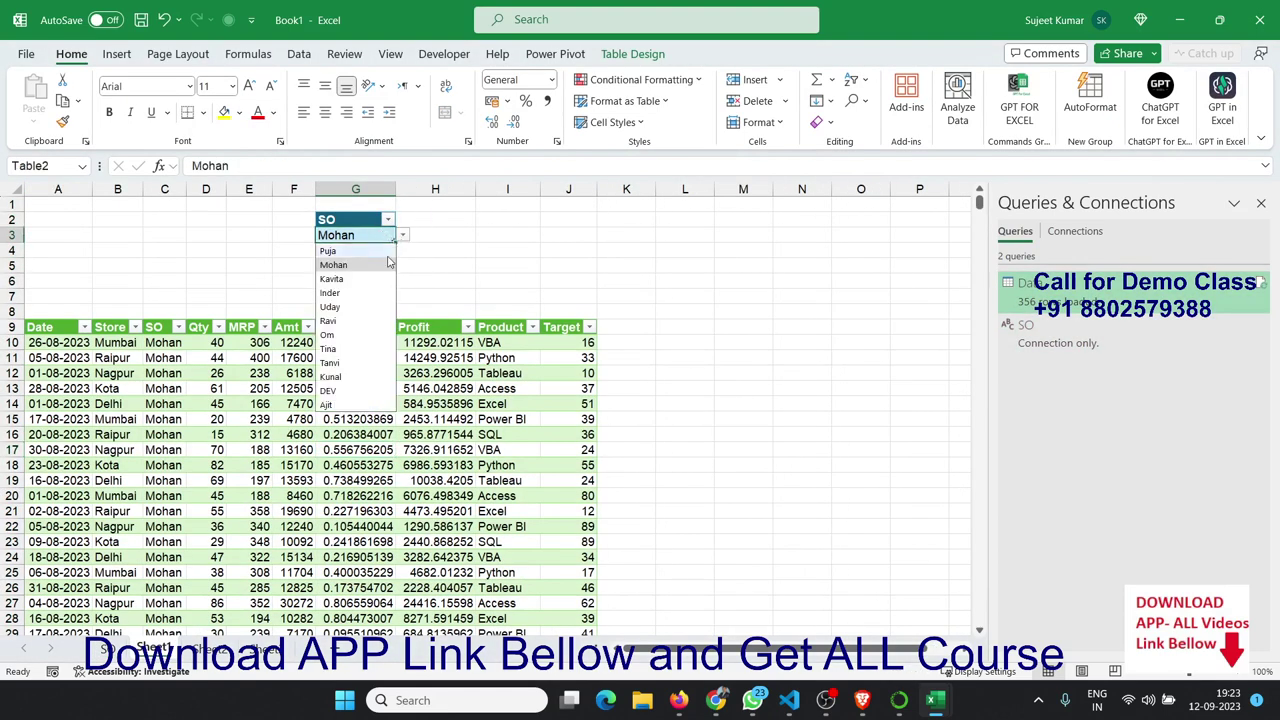
click(384, 251)
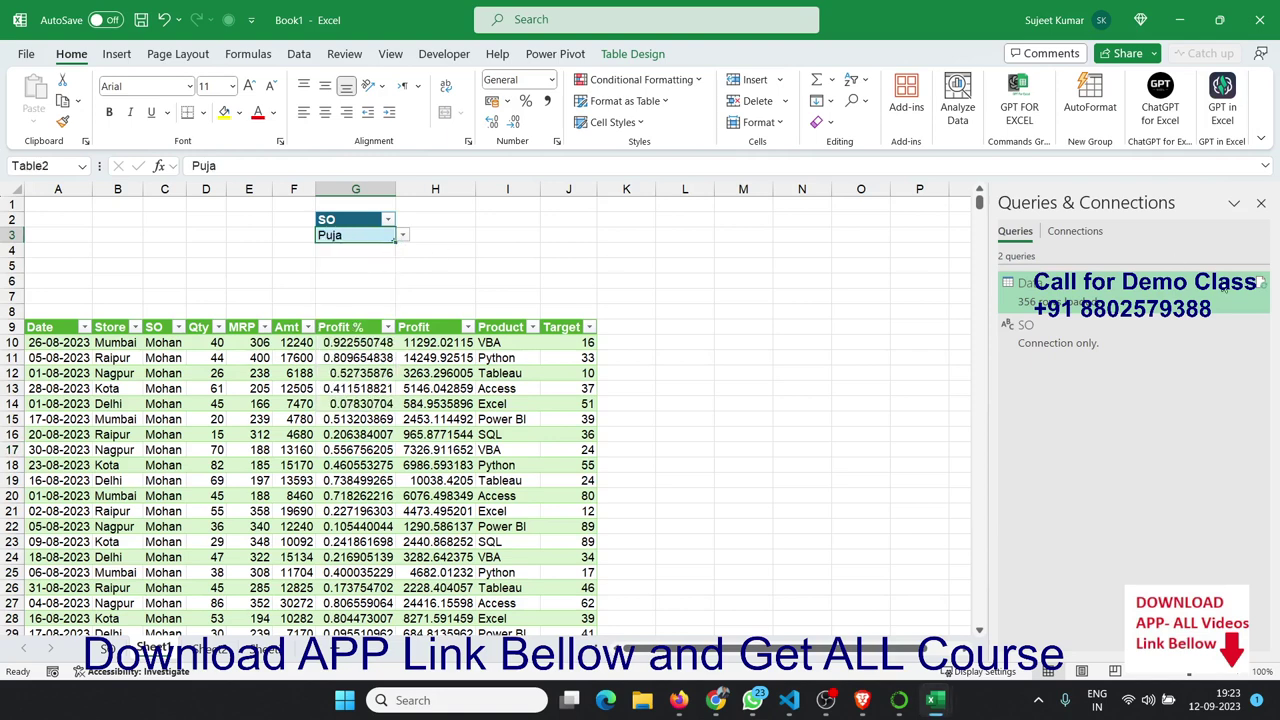
click(1260, 284)
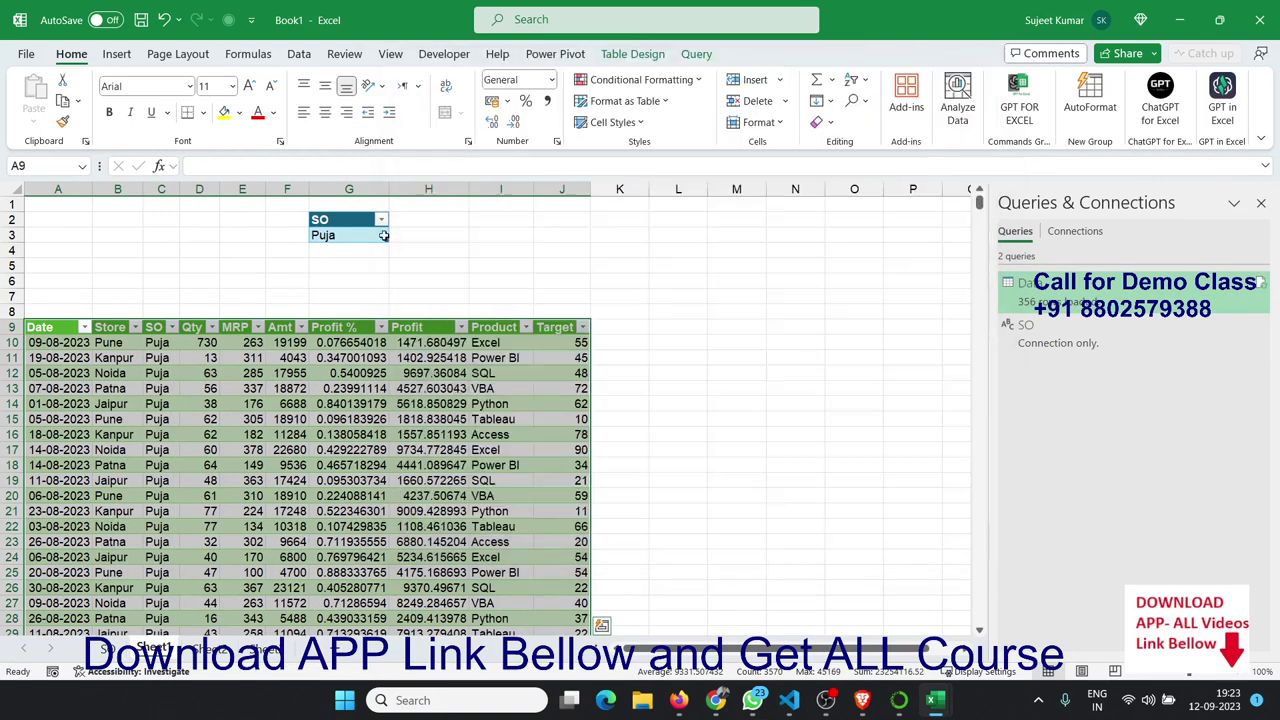
Step: Switch G3 back to Mohan and refresh the table to show Mohan's rows
click(384, 236)
click(396, 235)
click(330, 265)
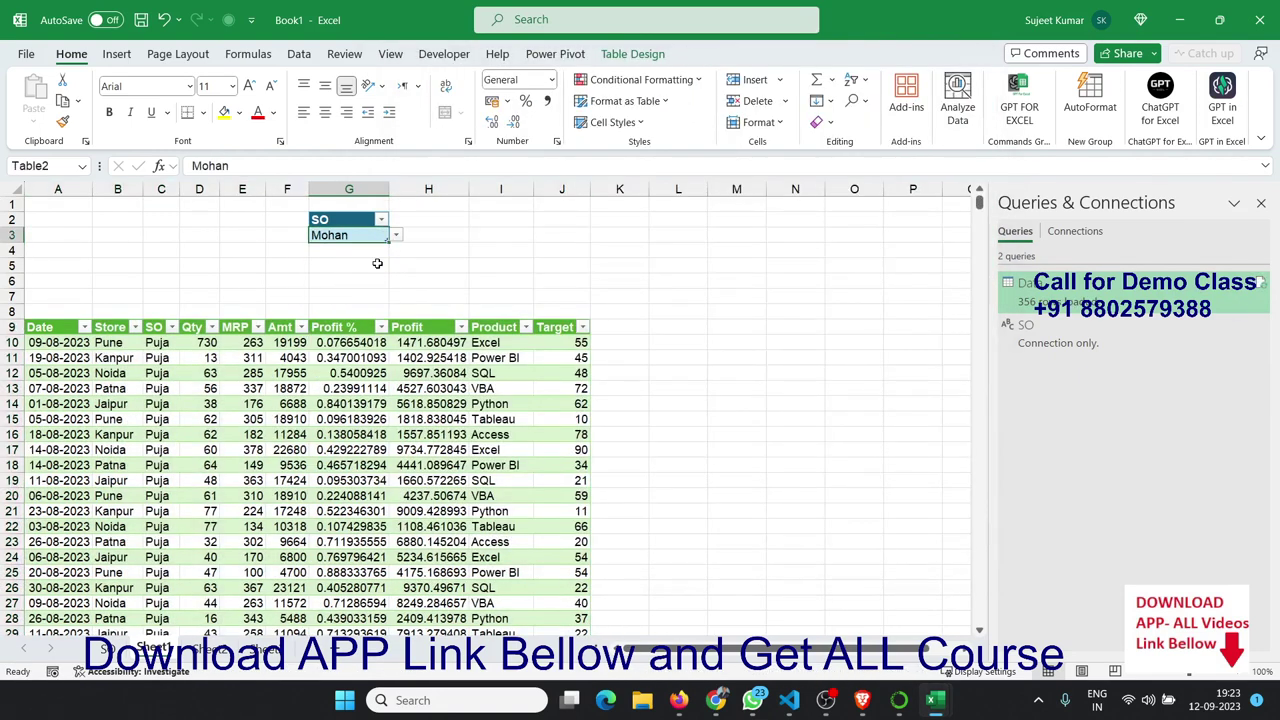
click(1259, 284)
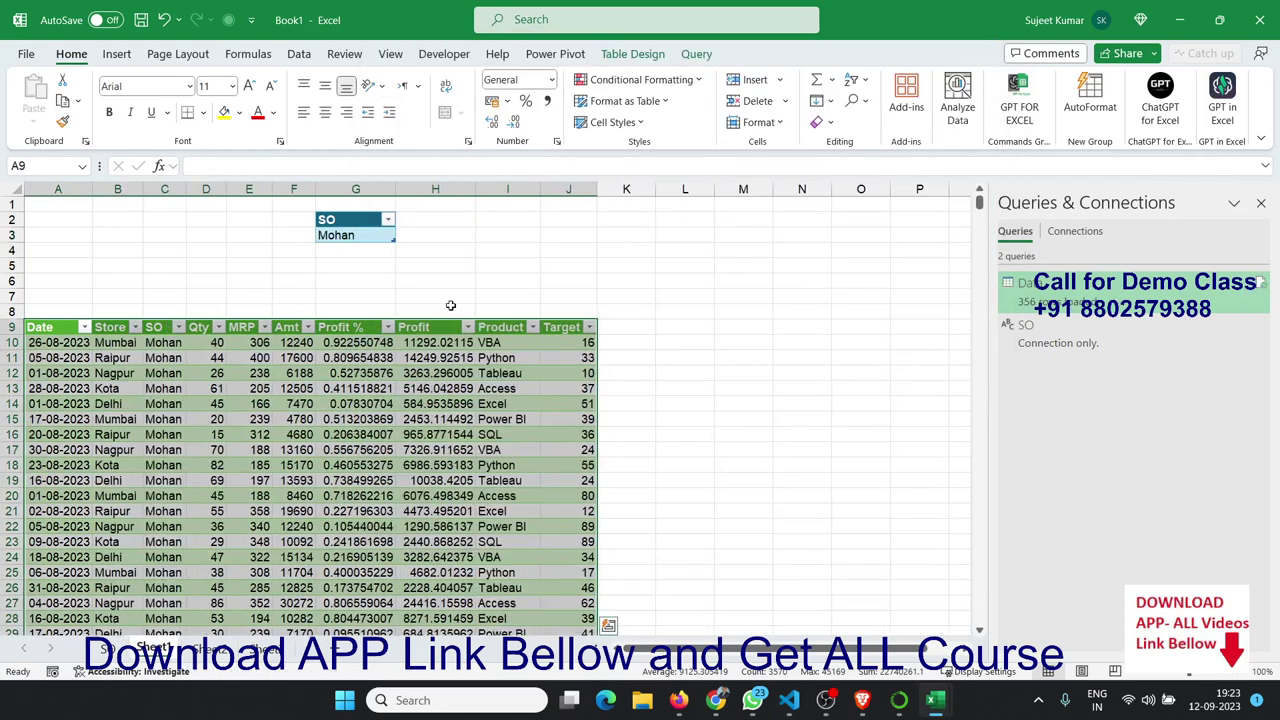
Step: Show the Developer tools and select a cell inside the data table
click(457, 264)
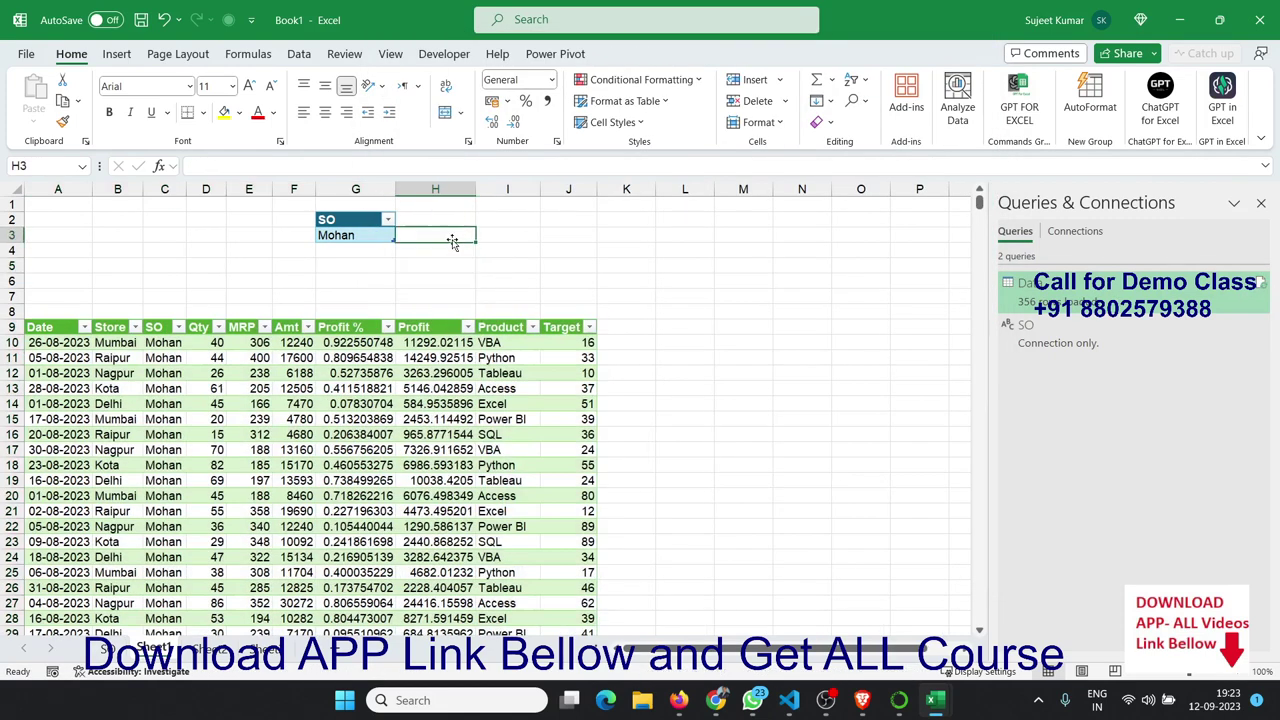
click(450, 235)
click(370, 238)
click(446, 238)
click(444, 54)
click(378, 368)
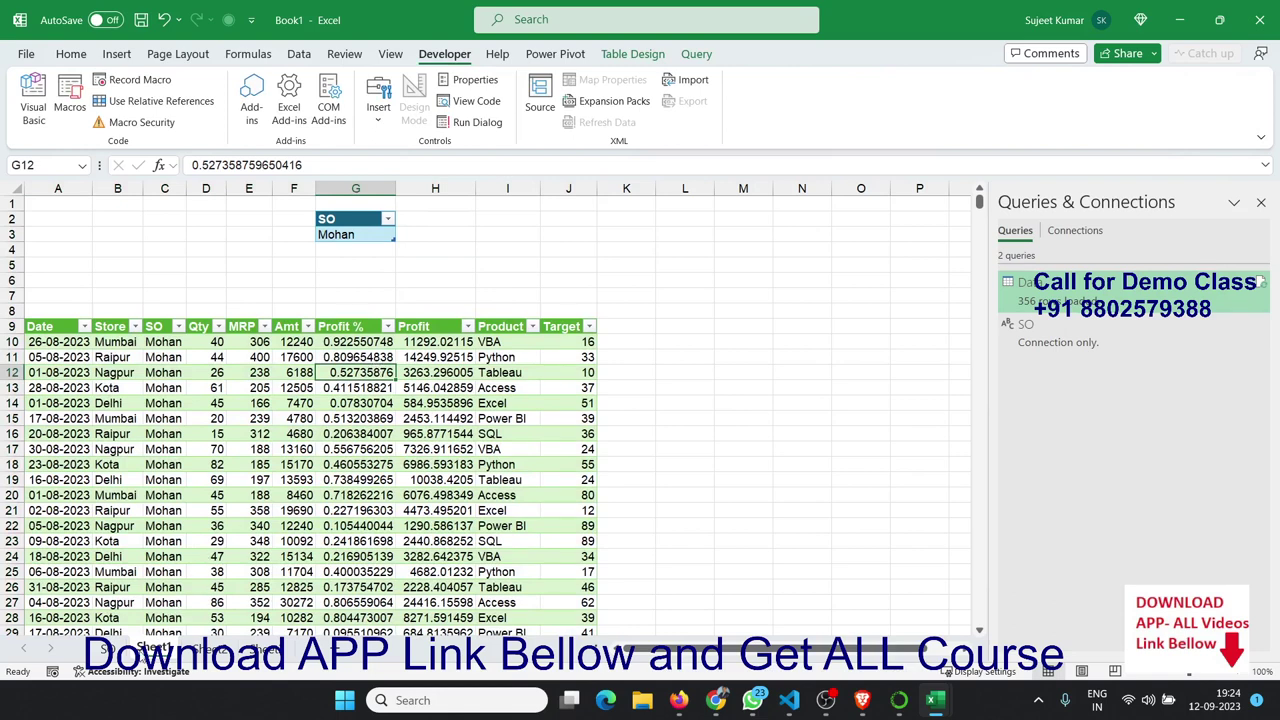
Step: Record Macro1 capturing a Refresh of the data table from its right-click menu, then stop recording
click(130, 80)
click(781, 391)
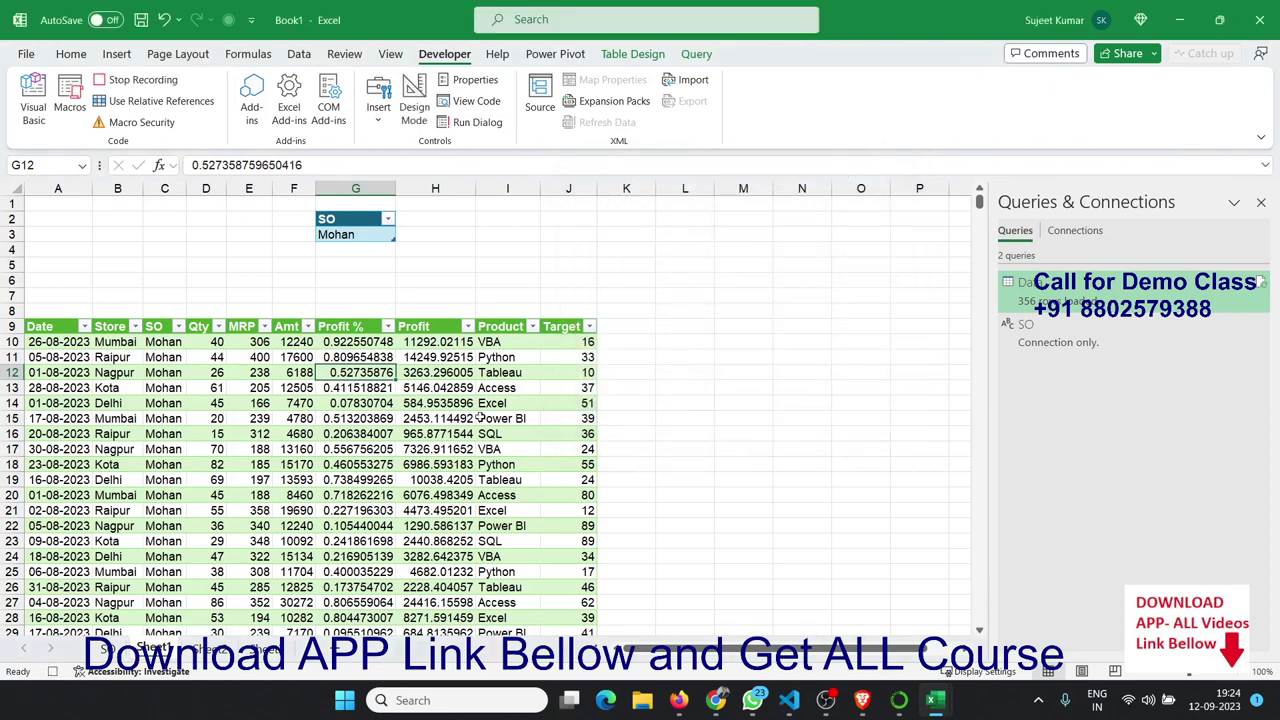
right_click(386, 380)
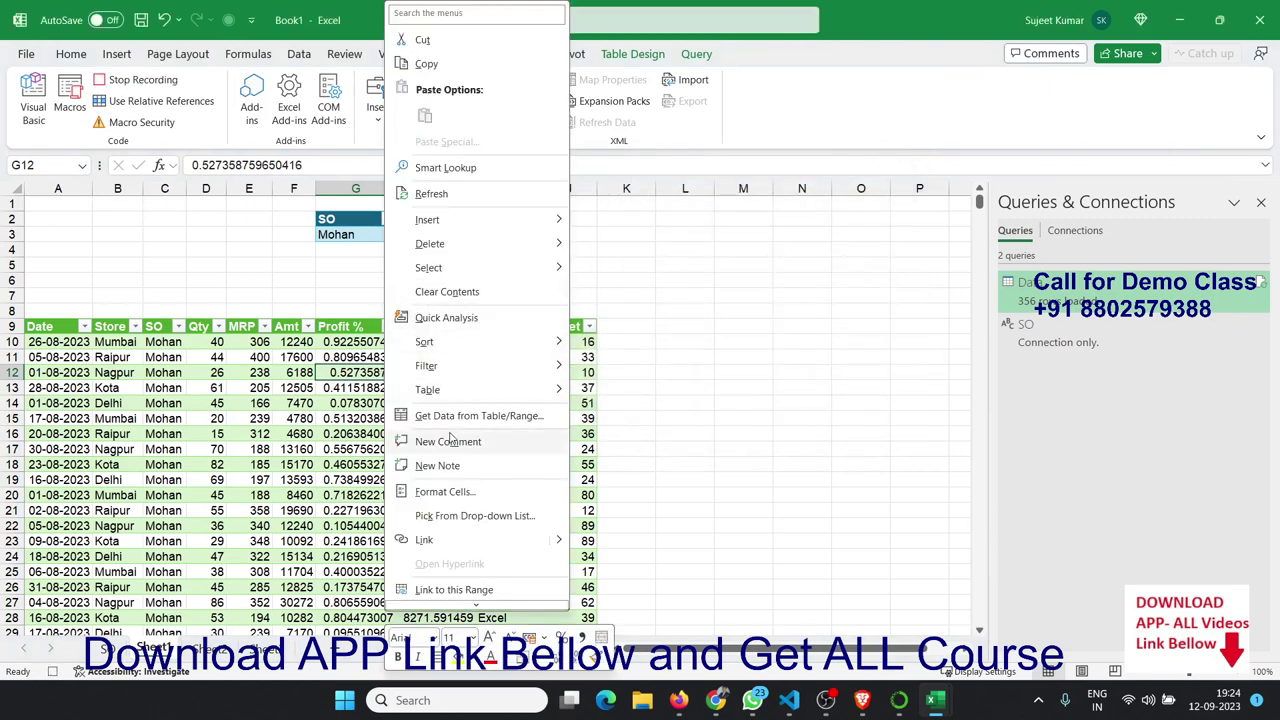
click(177, 403)
click(176, 402)
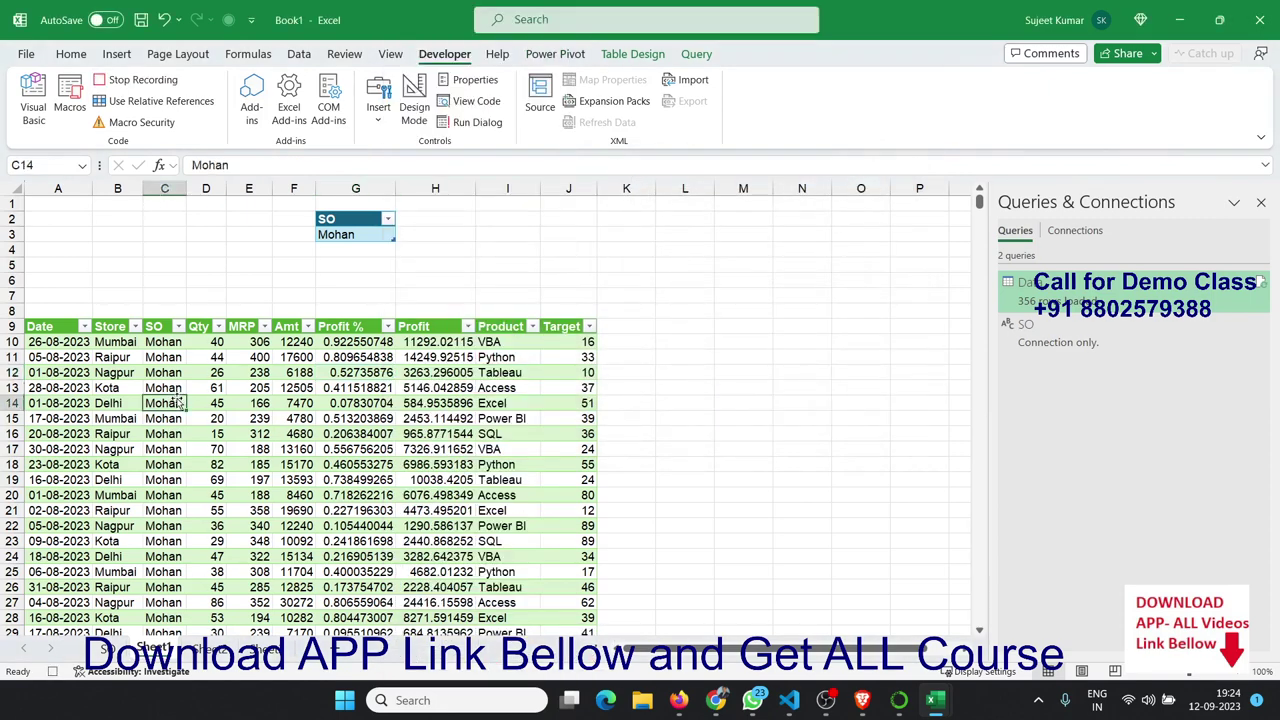
right_click(175, 404)
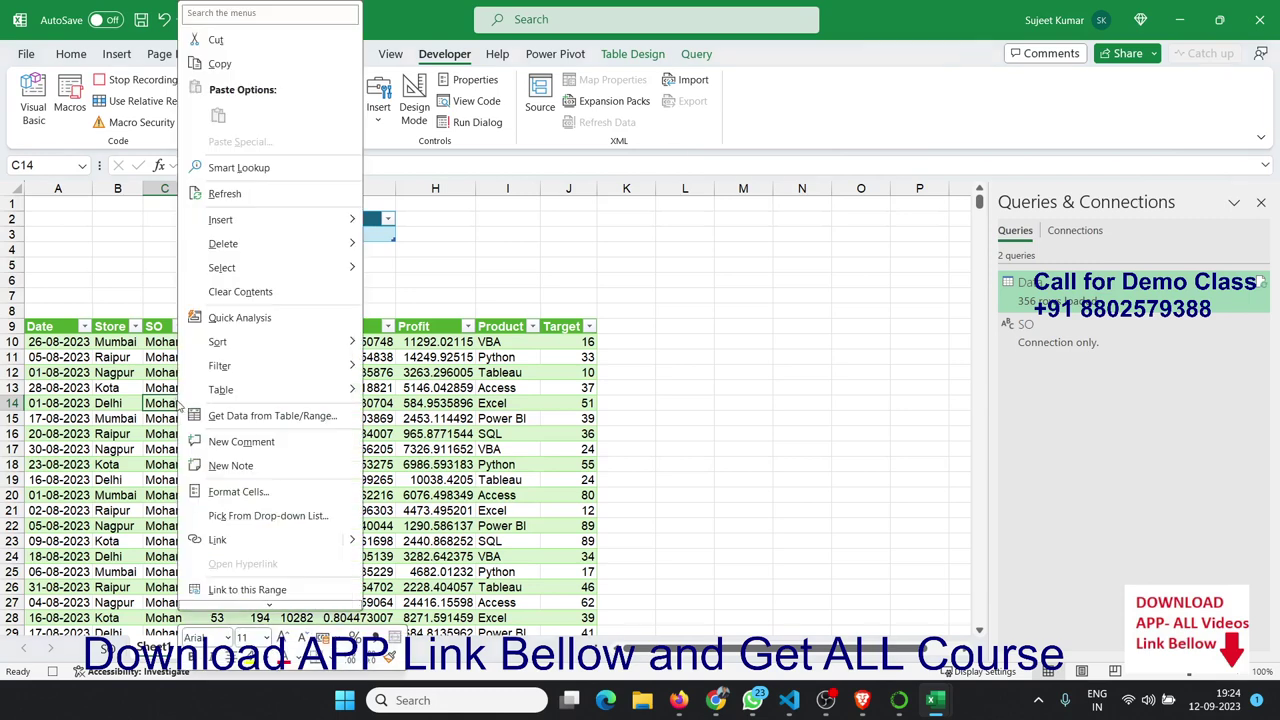
click(232, 193)
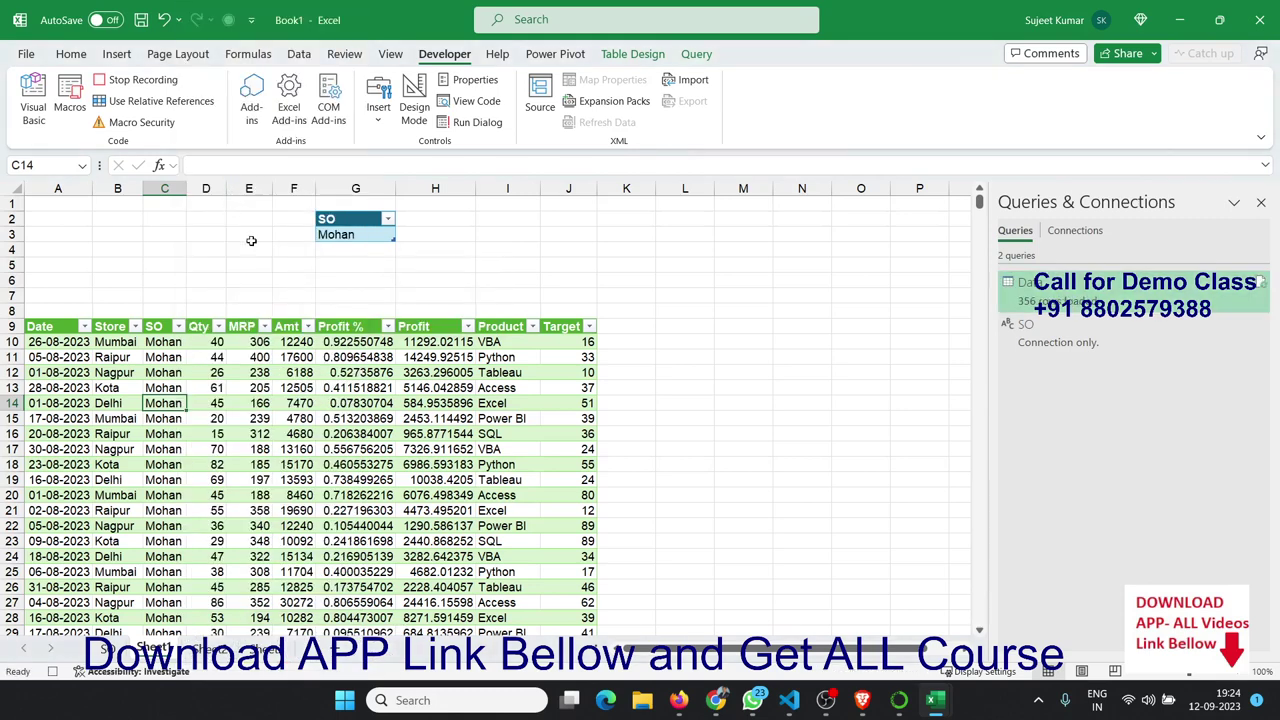
click(132, 80)
Step: Draw a Form Control button beside the SO cell near H2 and assign it Macro1
click(378, 118)
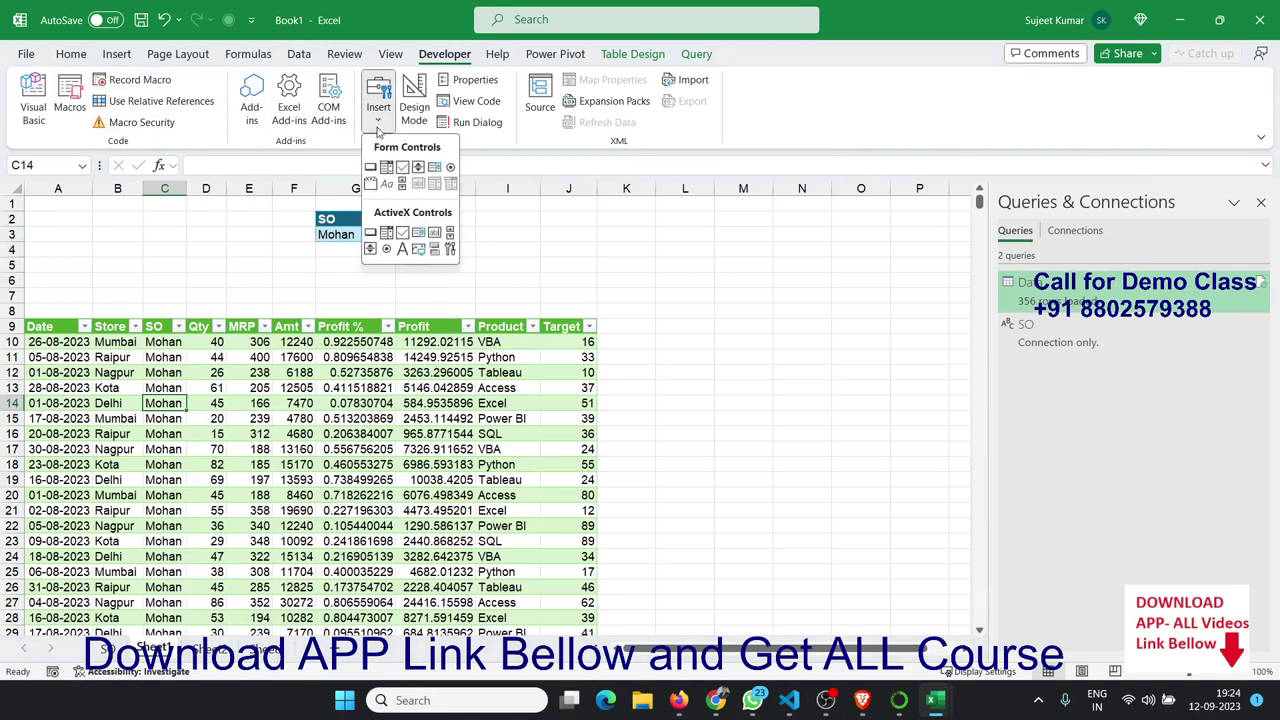
click(370, 167)
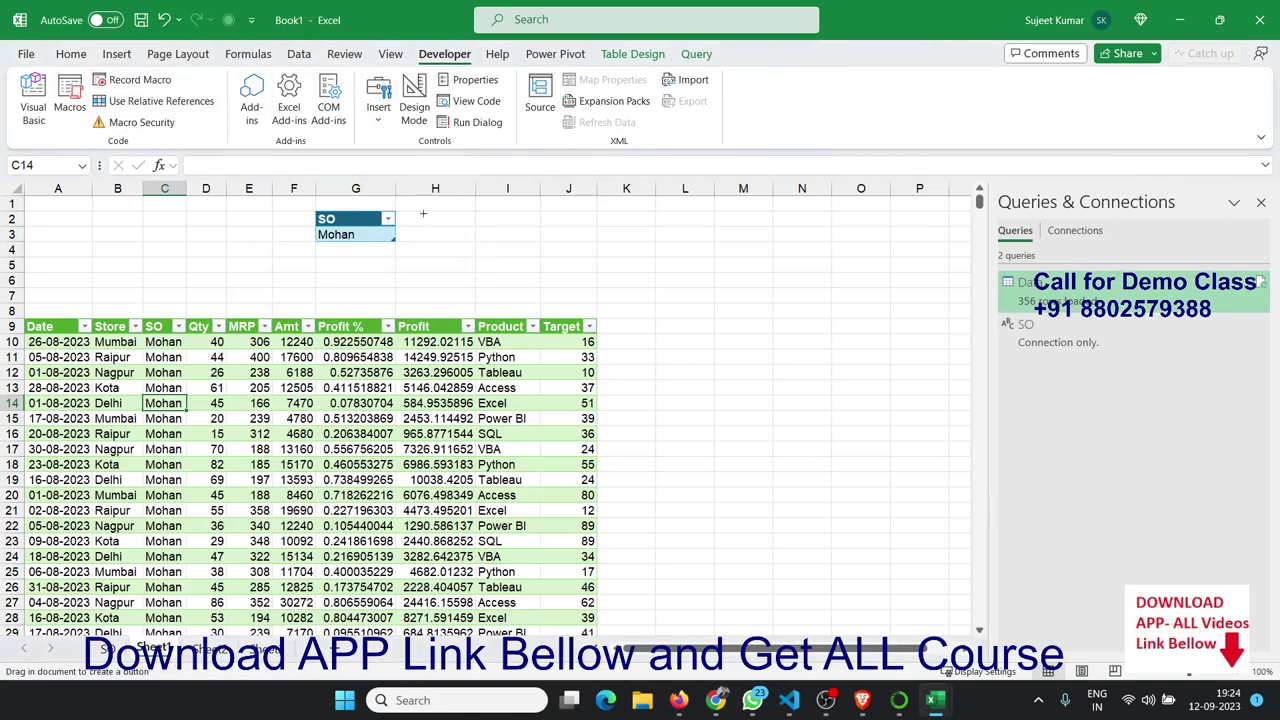
drag(422, 214, 500, 250)
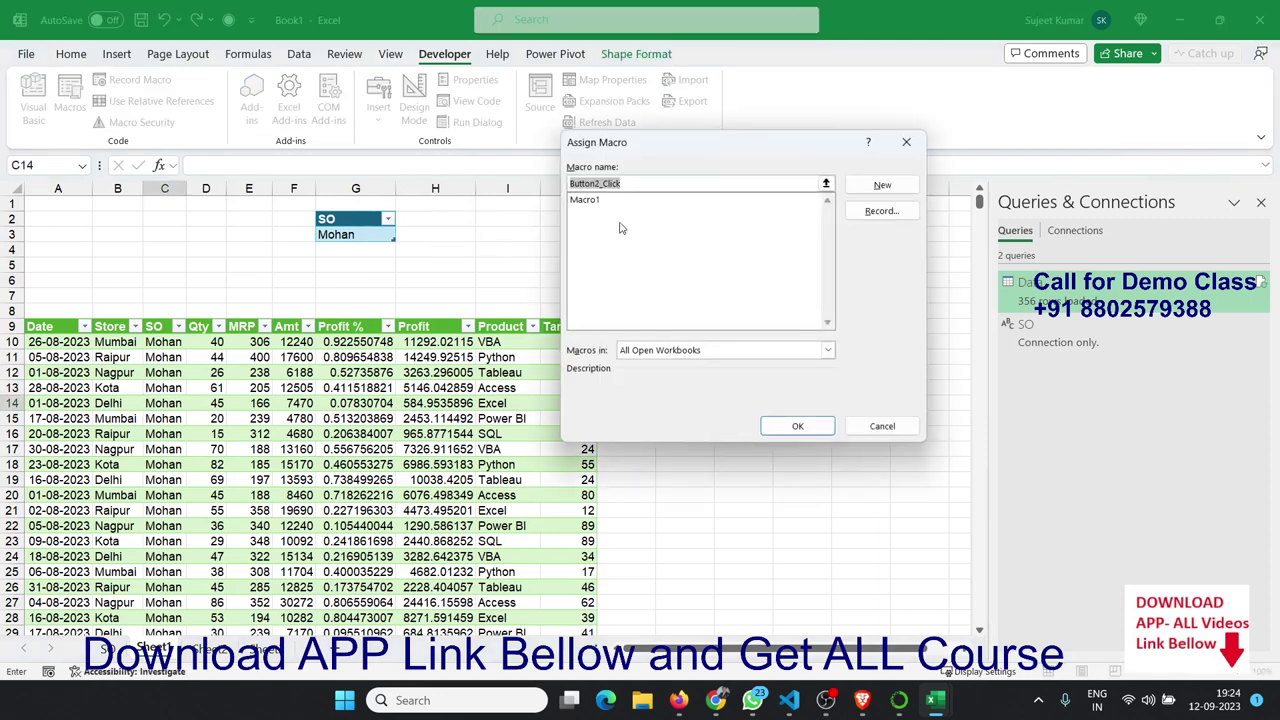
click(605, 200)
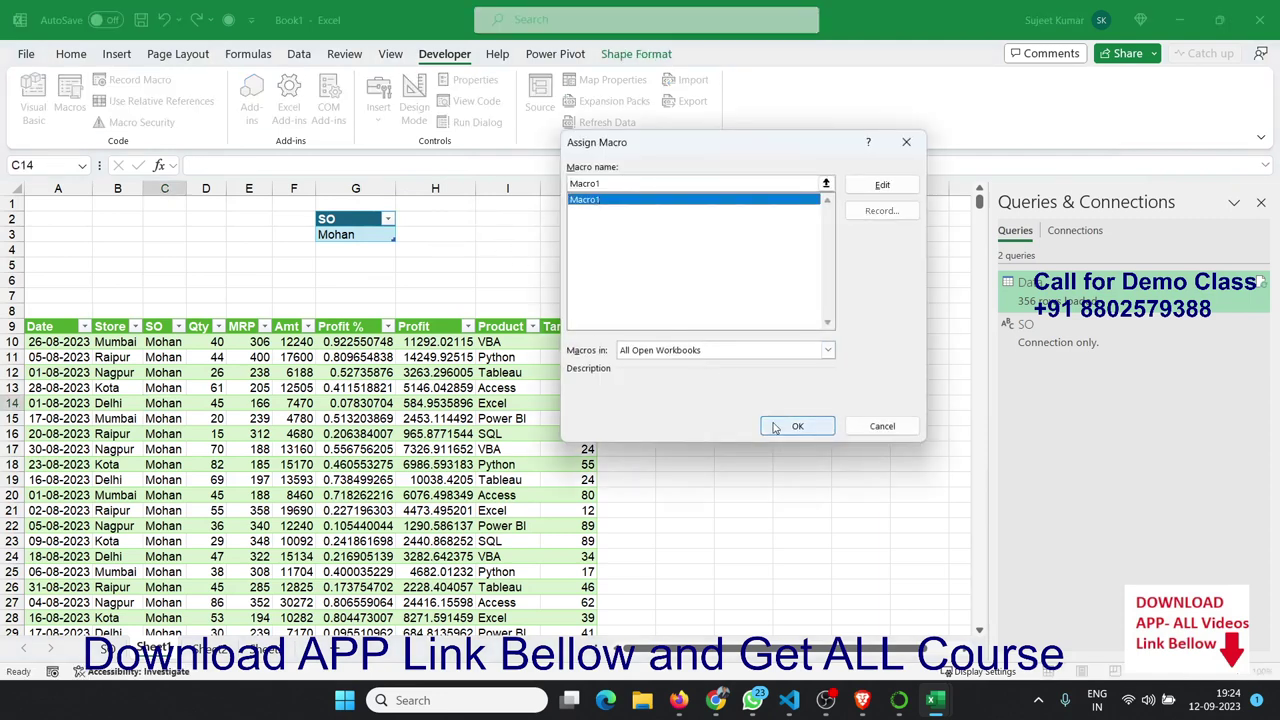
click(775, 427)
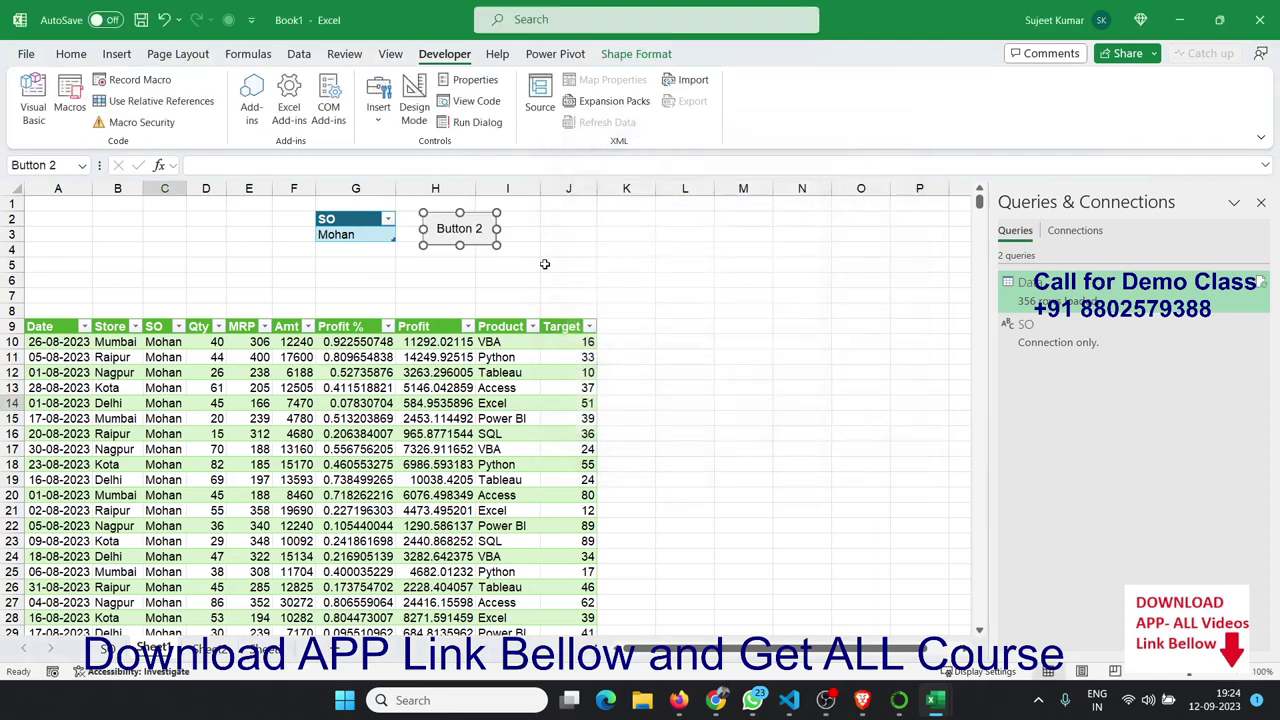
Step: Replace the button's default 'Button 2' caption with 'Get Data'
click(445, 232)
key(Delete)
key(Delete)
key(Delete)
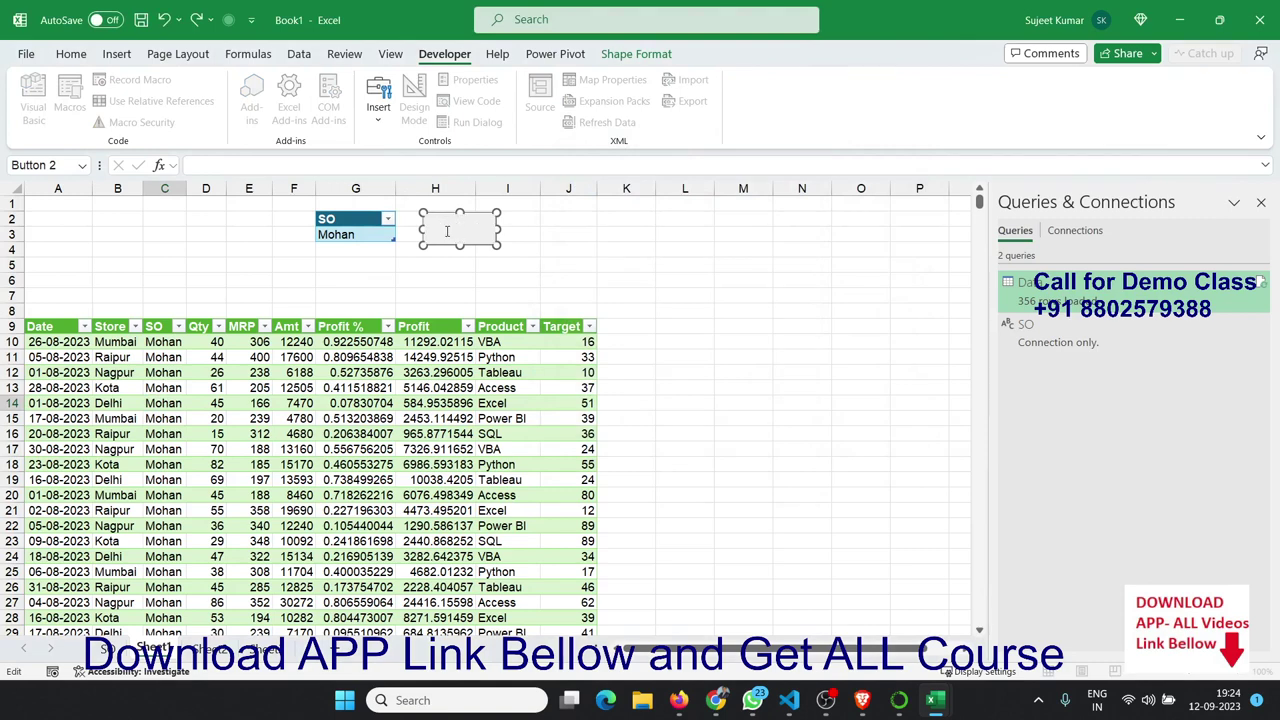
text(Get Da)
text(ta)
key(Escape)
Step: Choose Kavita in G3 and reload her rows with the Get Data button
click(368, 235)
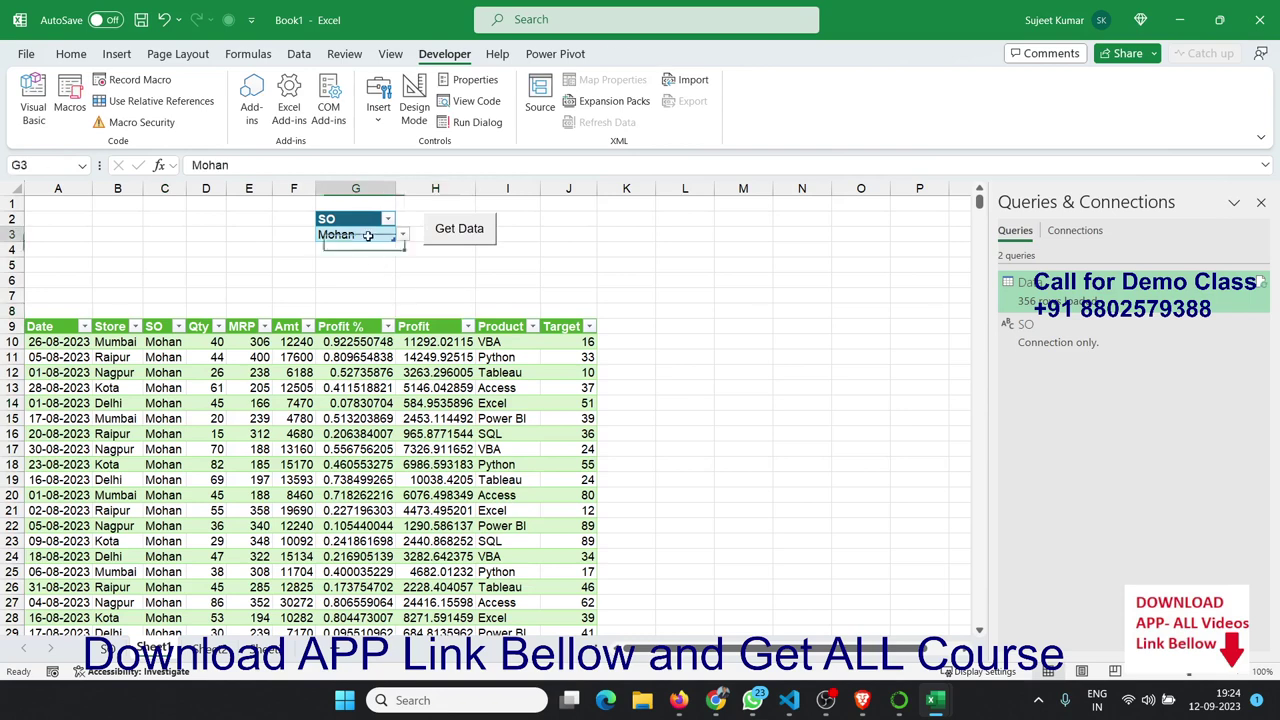
click(402, 234)
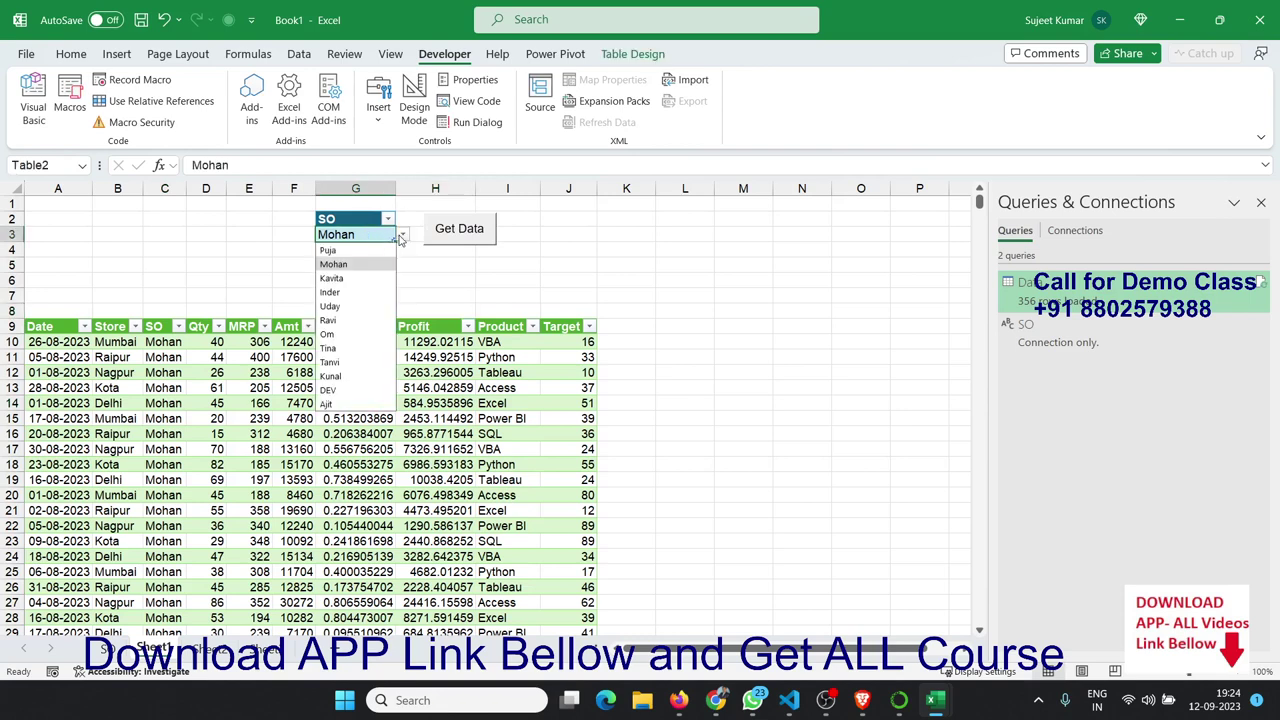
click(345, 278)
click(453, 232)
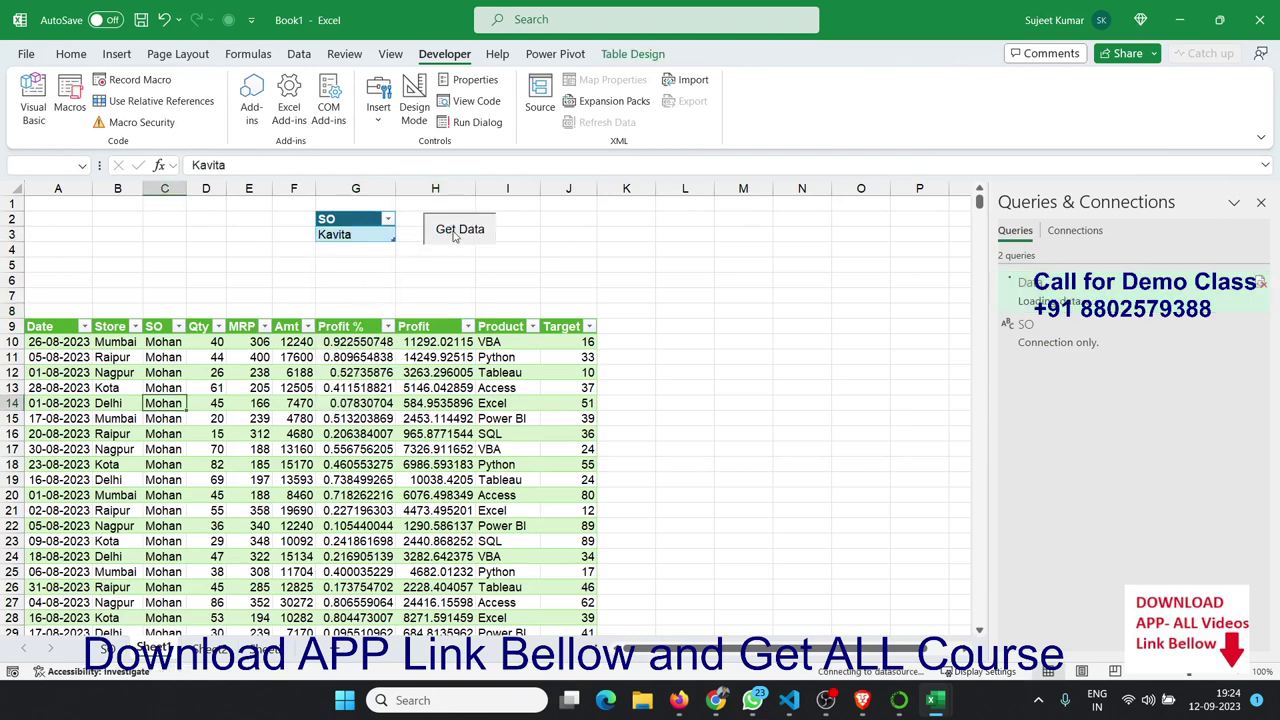
Step: Choose Inder in G3, reload with Get Data, and close the Queries & Connections pane
click(381, 238)
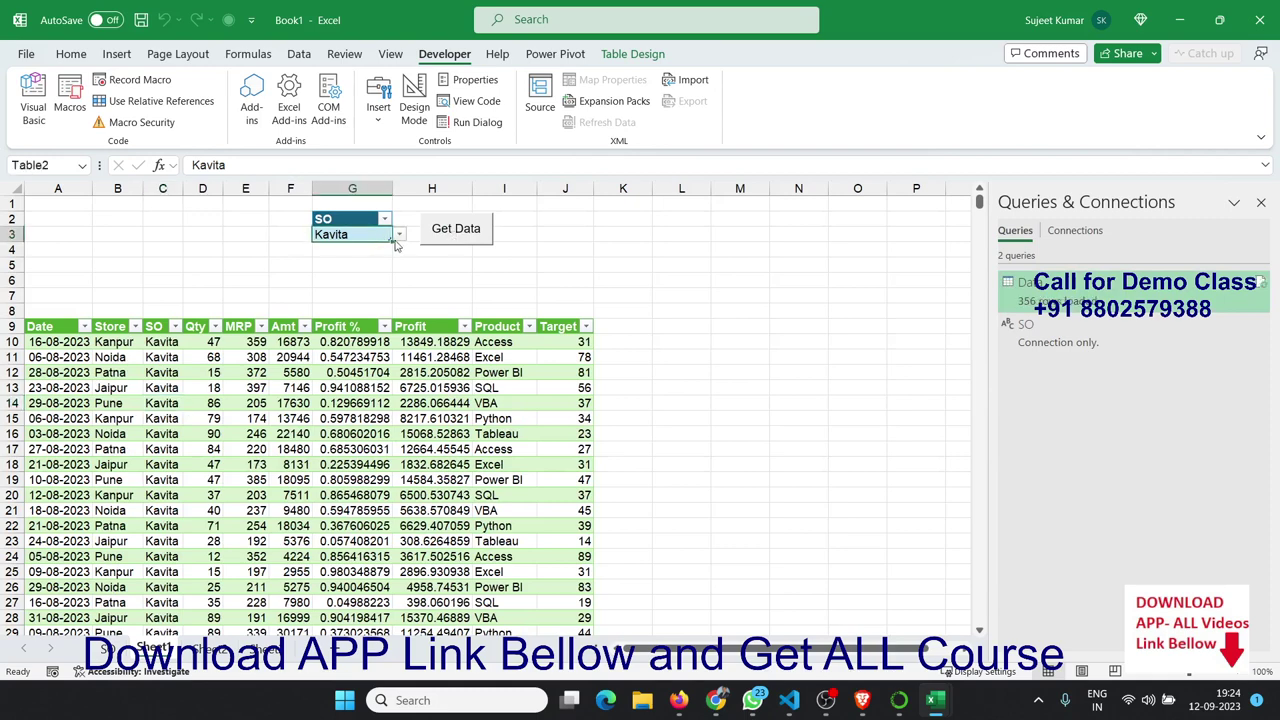
click(399, 236)
click(352, 288)
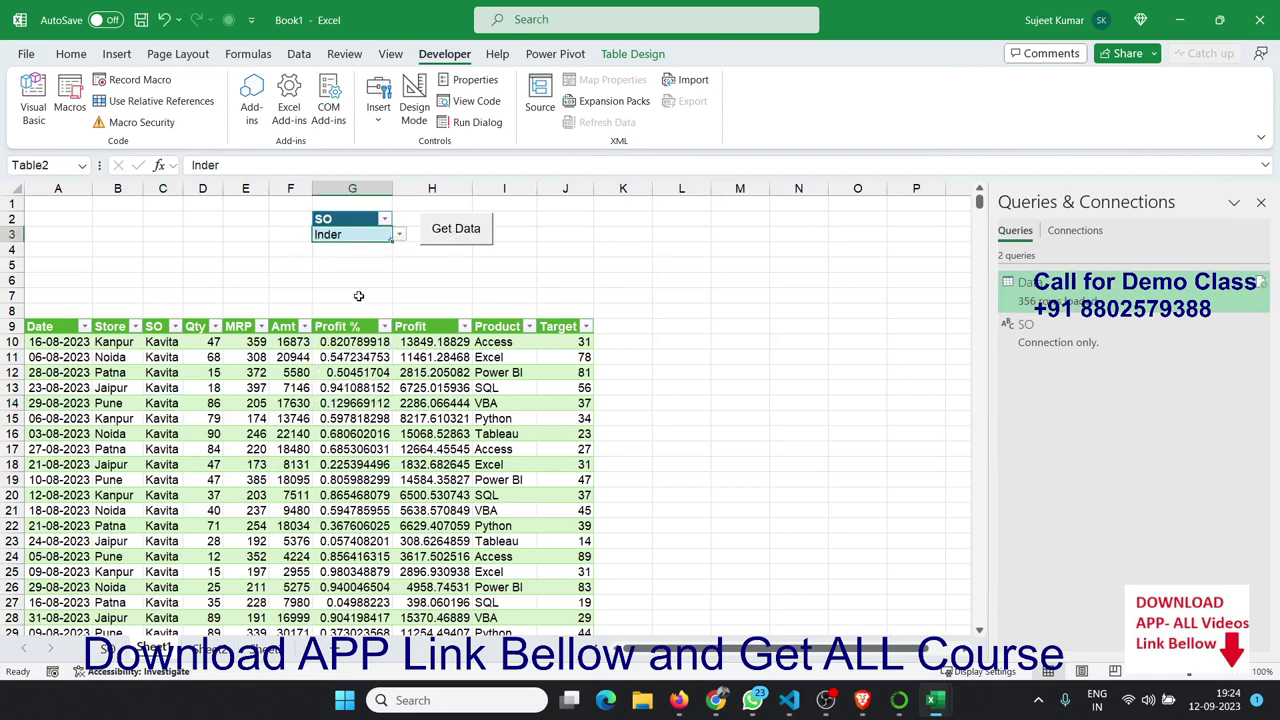
click(440, 238)
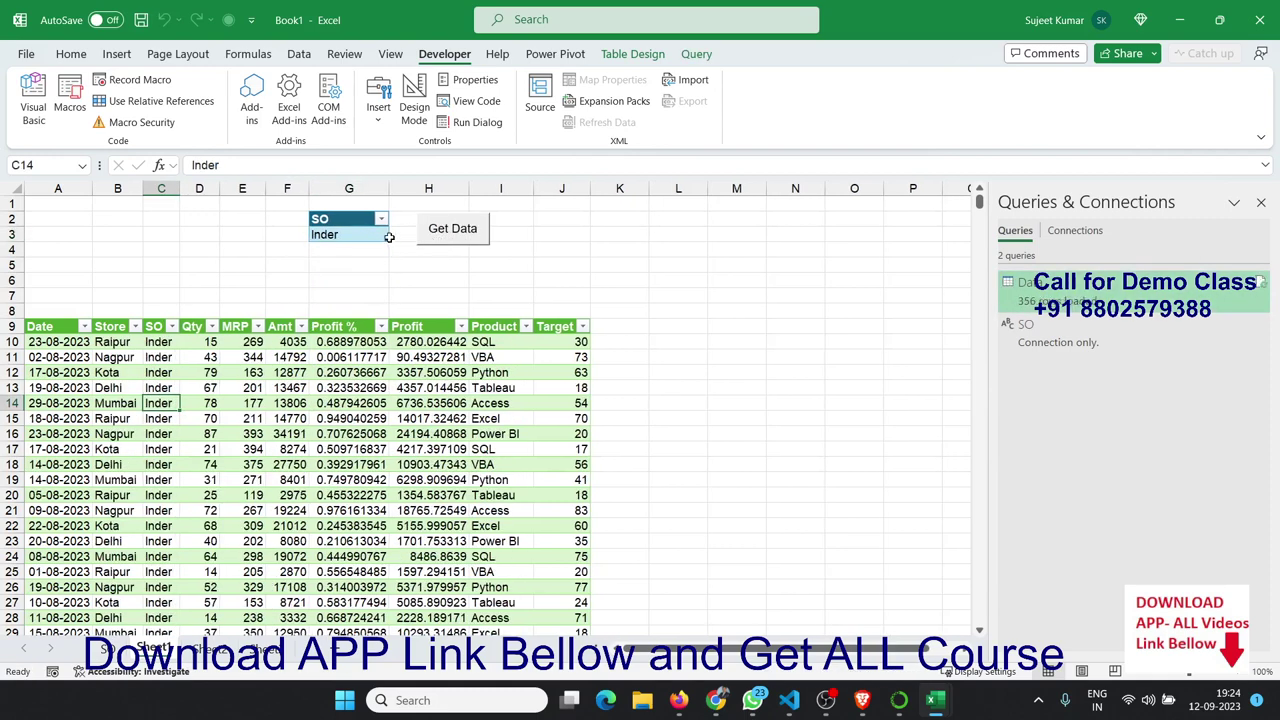
click(1260, 202)
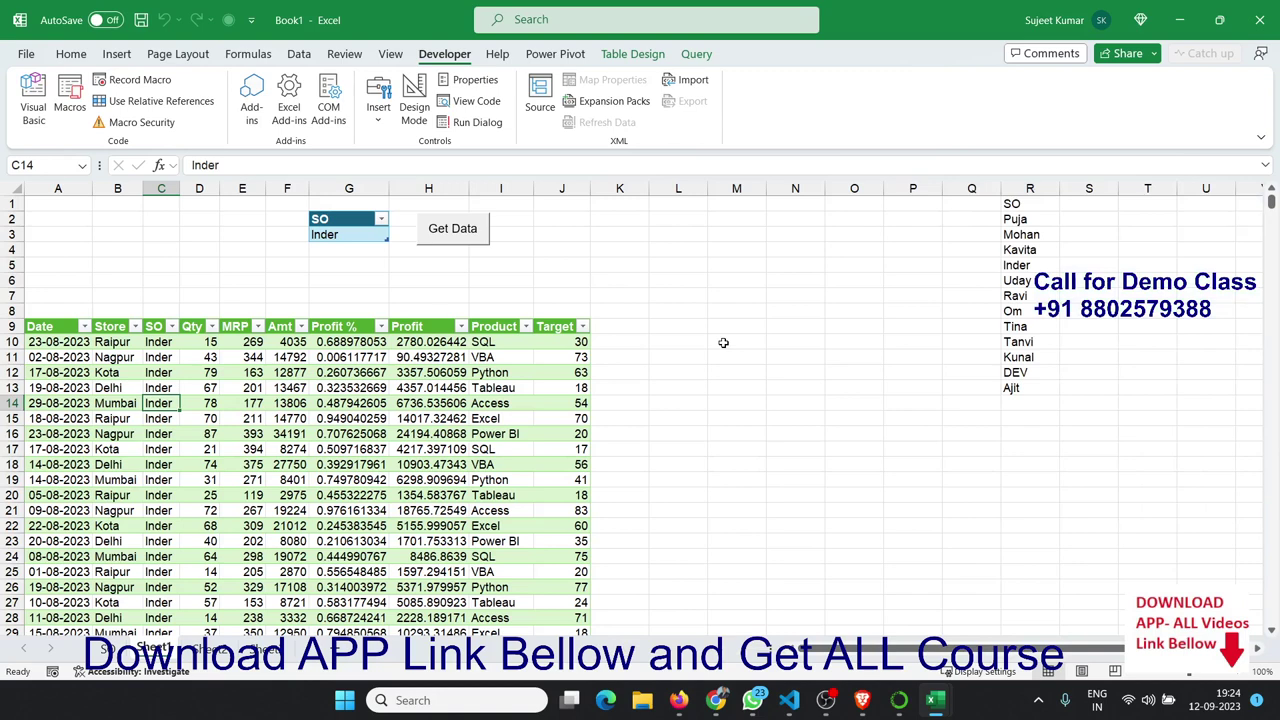
click(292, 433)
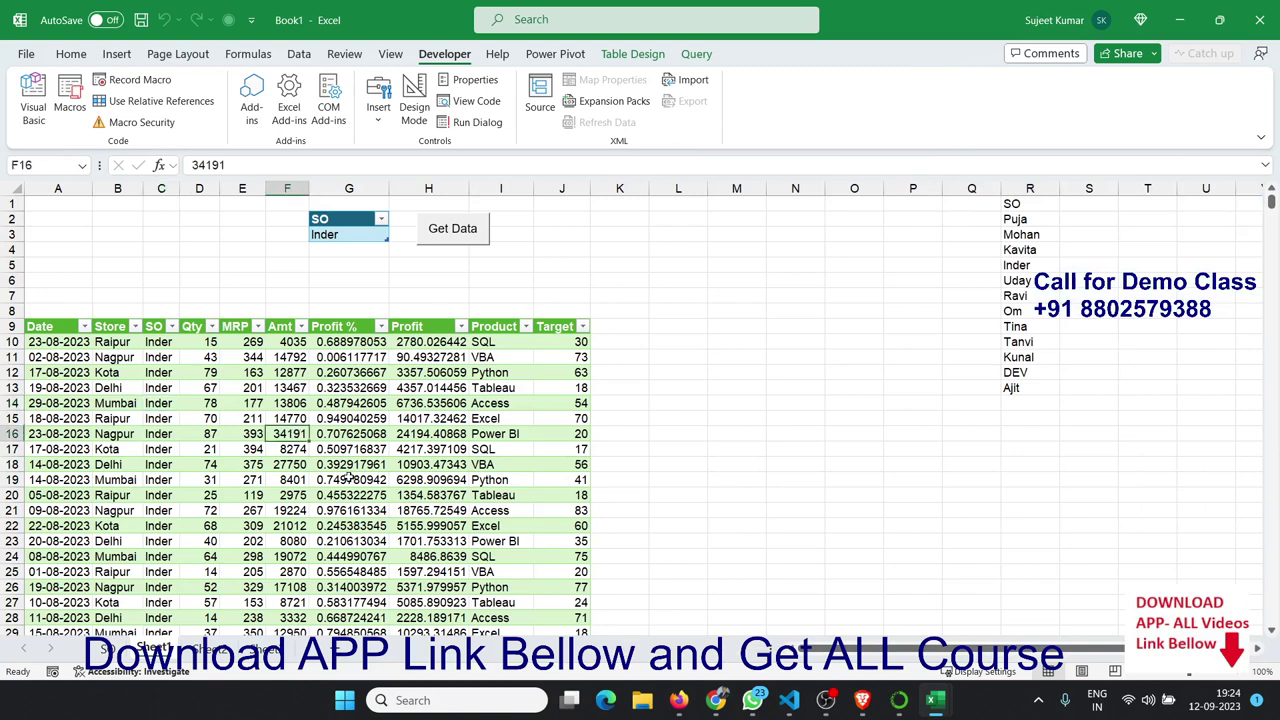